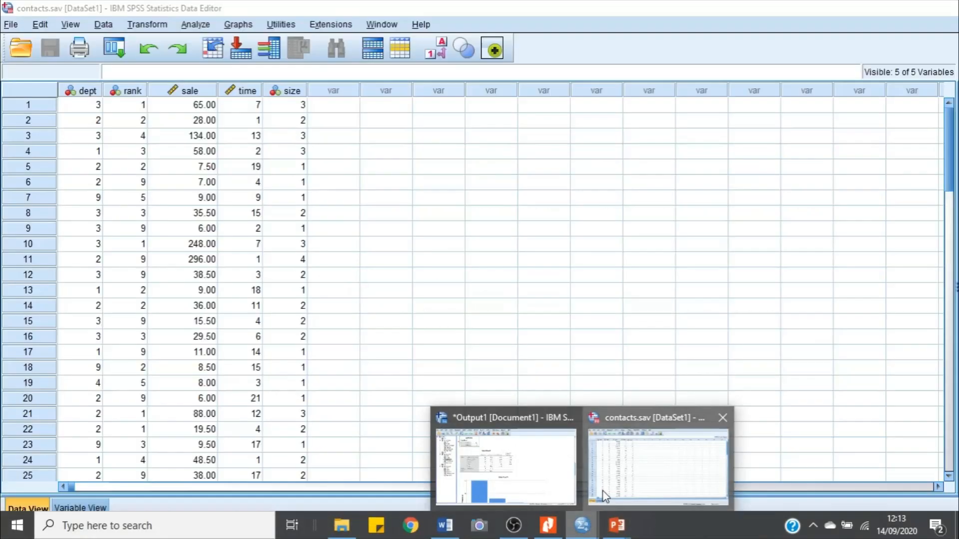
Bring up the contacts.sav data and look through the sale values of the first five cases.
left_click(600, 495)
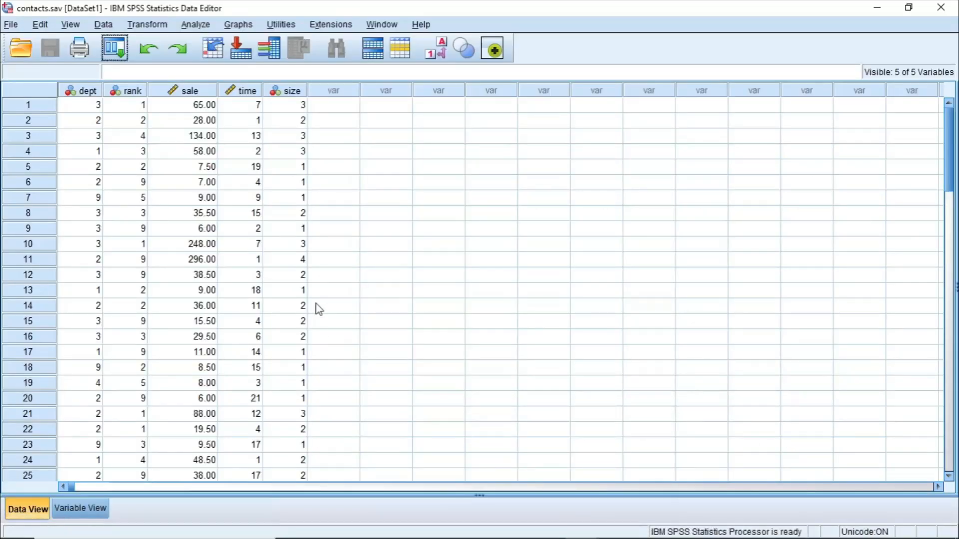
left_click(208, 111)
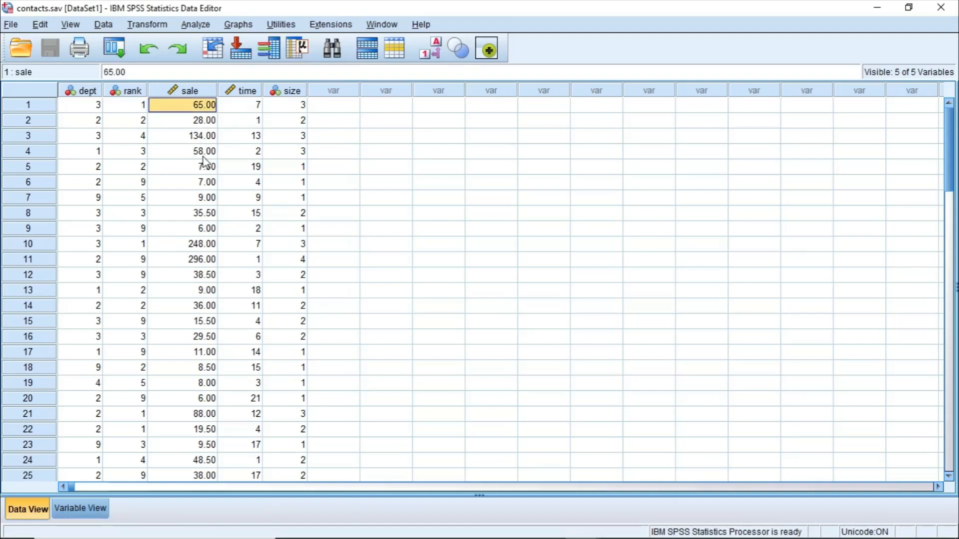
key("Down")
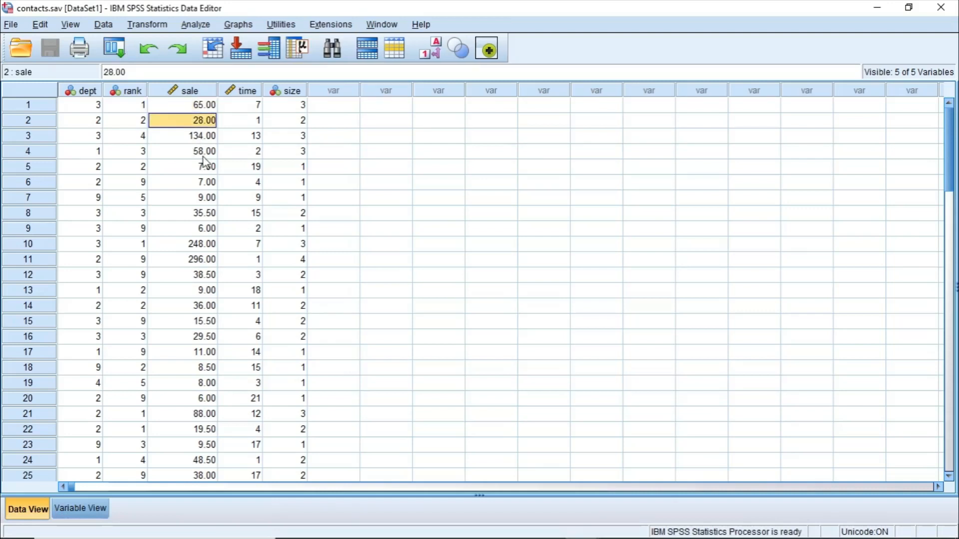
key("Down")
key("Down")
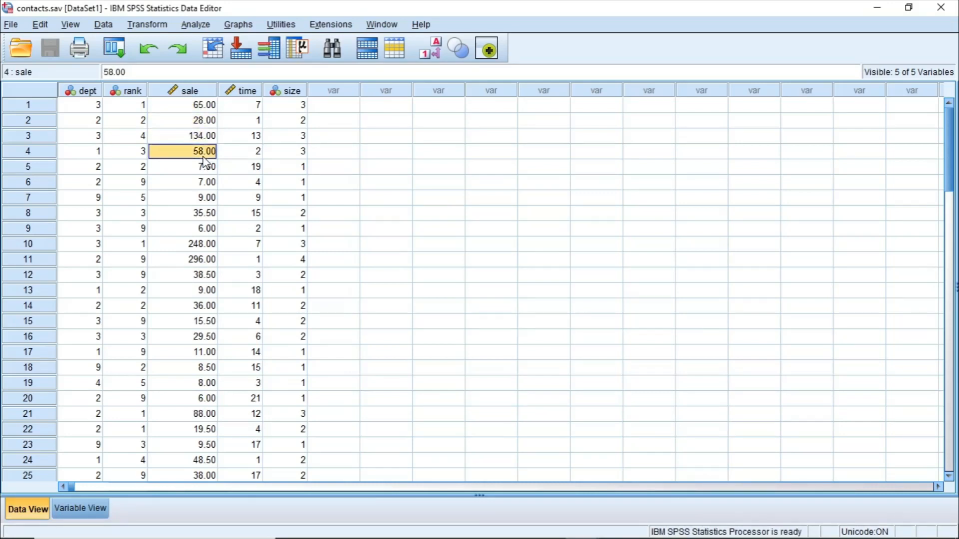
key("Down")
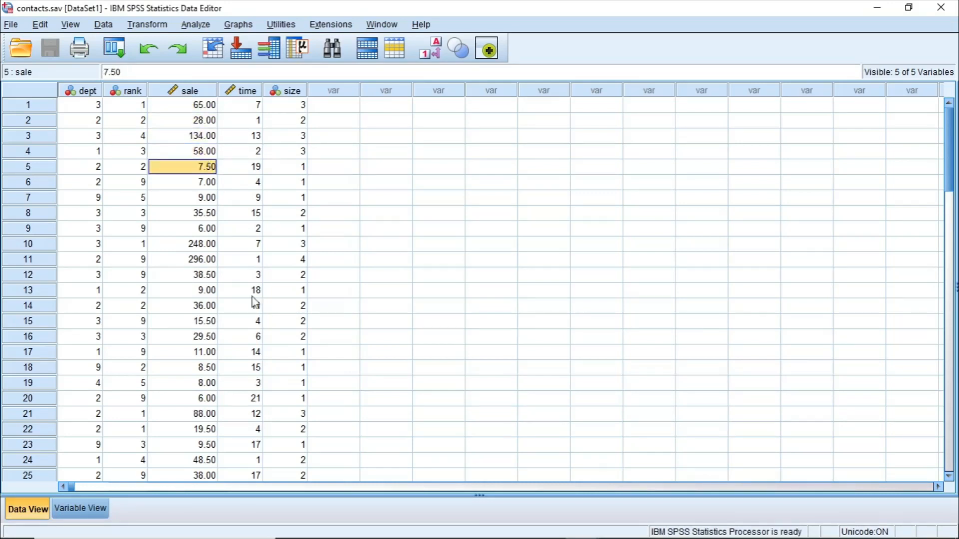
Switch to CHAPTER 1.pdf in Nitro Pro and read the opening of section 1.3 on using Frequencies to study scale data.
mouse_move(548, 526)
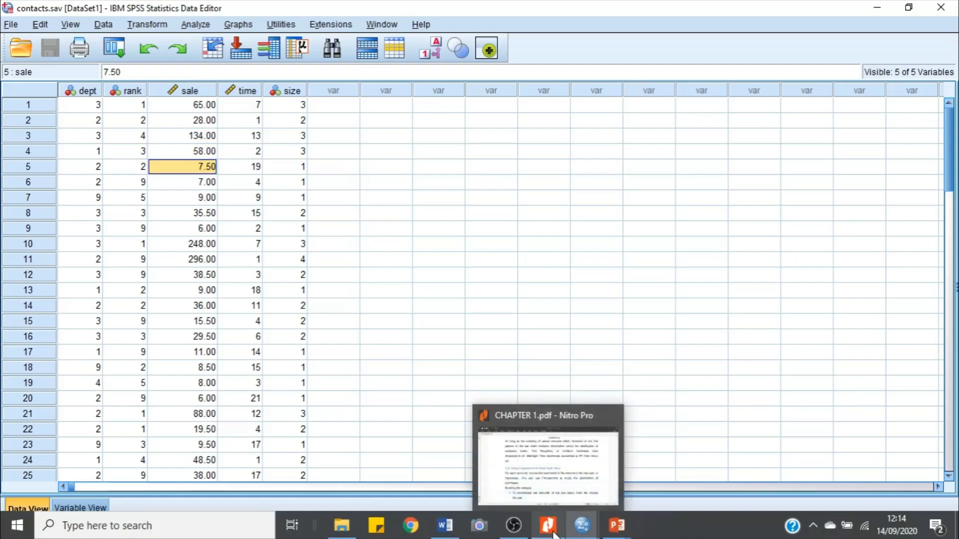
left_click(516, 437)
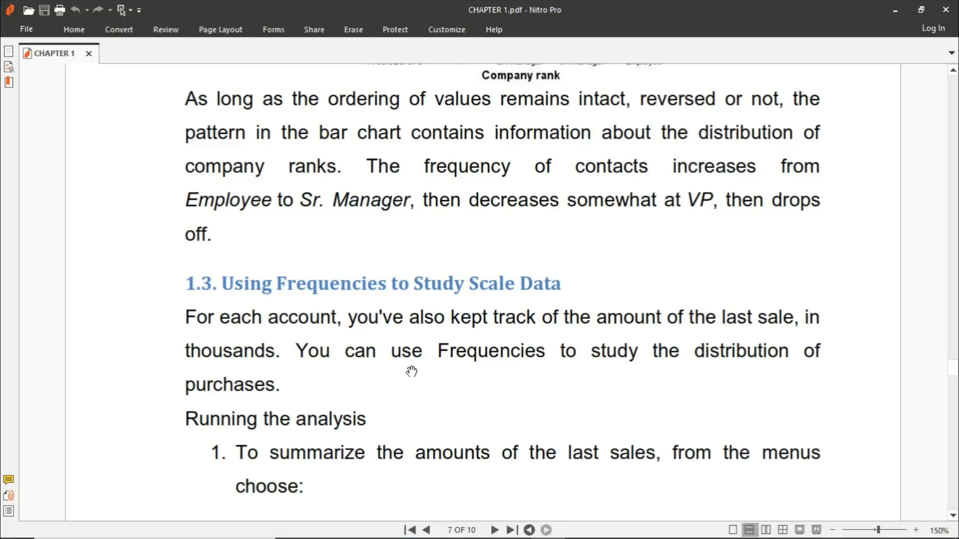
scroll(411, 371, "down", 1)
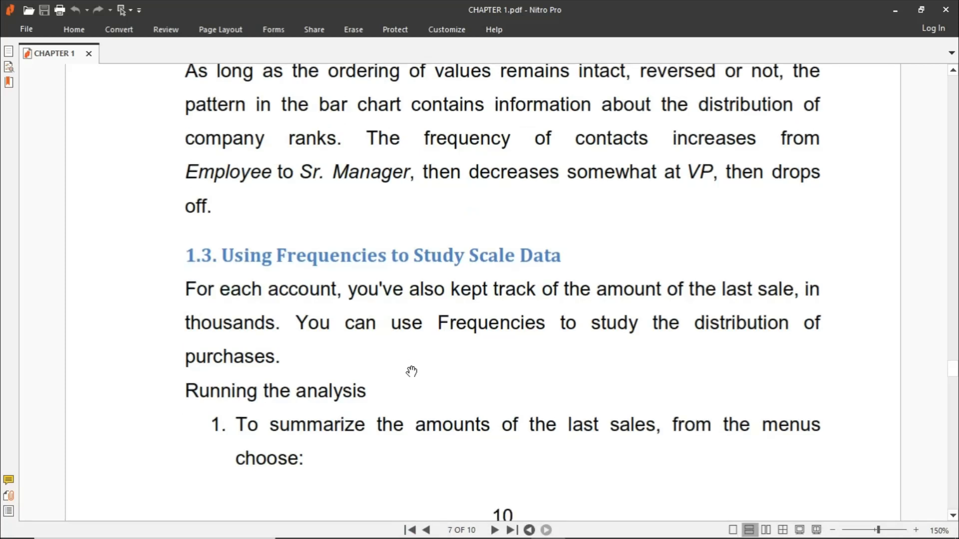
scroll(411, 371, "down", 1)
scroll(411, 371, "down", 1)
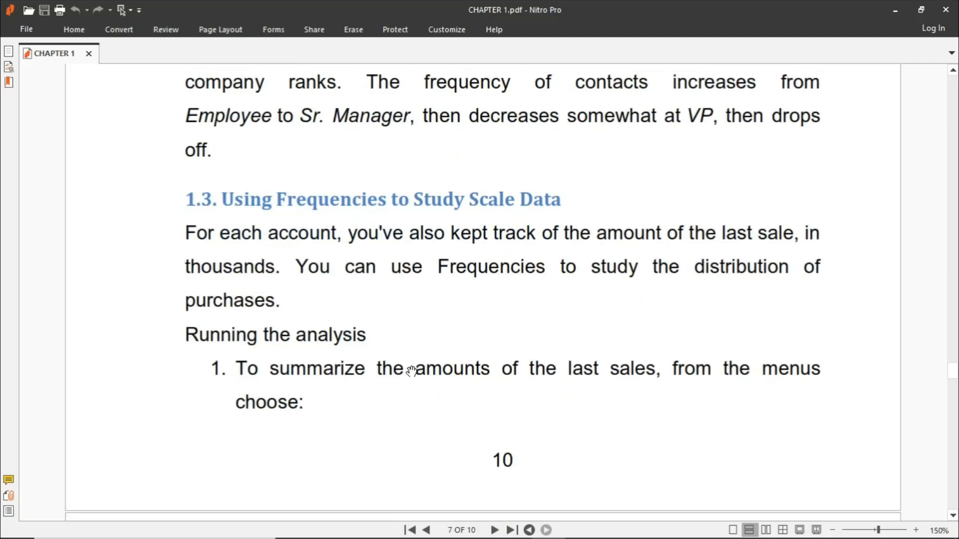
scroll(411, 371, "down", 1)
scroll(411, 371, "down", 1)
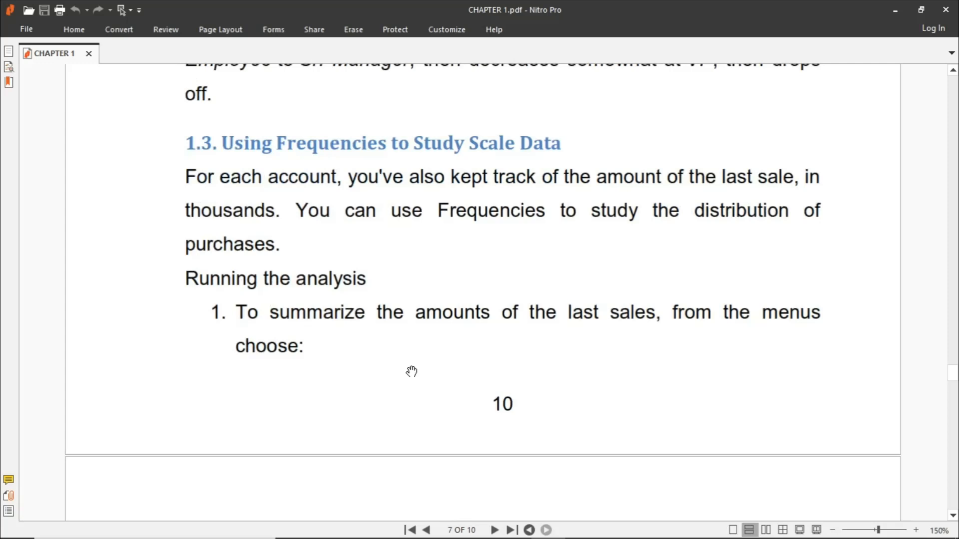
scroll(411, 371, "down", 7)
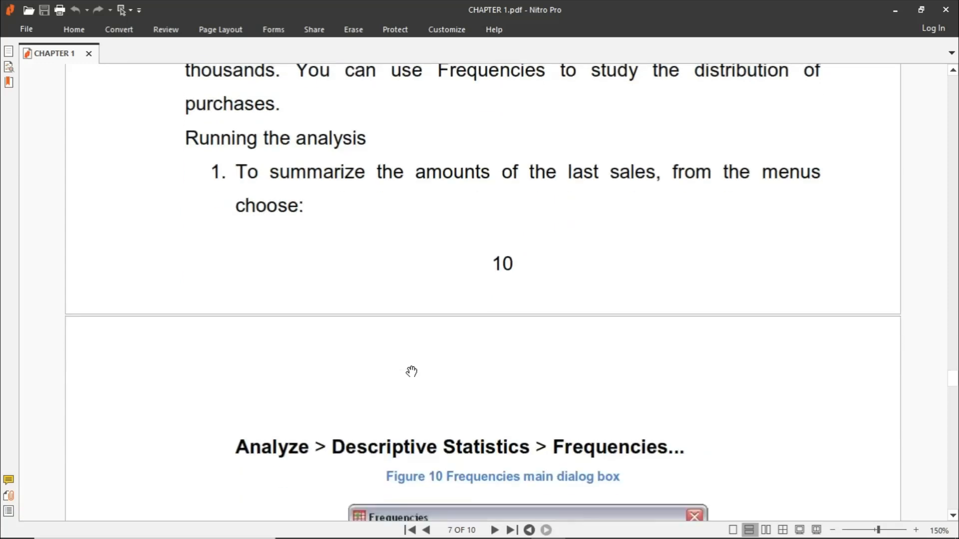
scroll(411, 371, "down", 6)
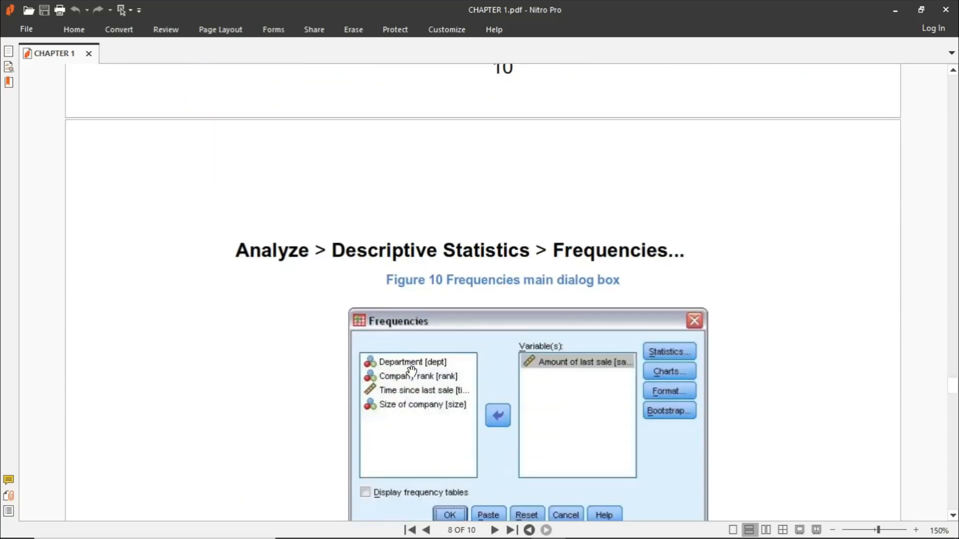
scroll(411, 371, "down", 2)
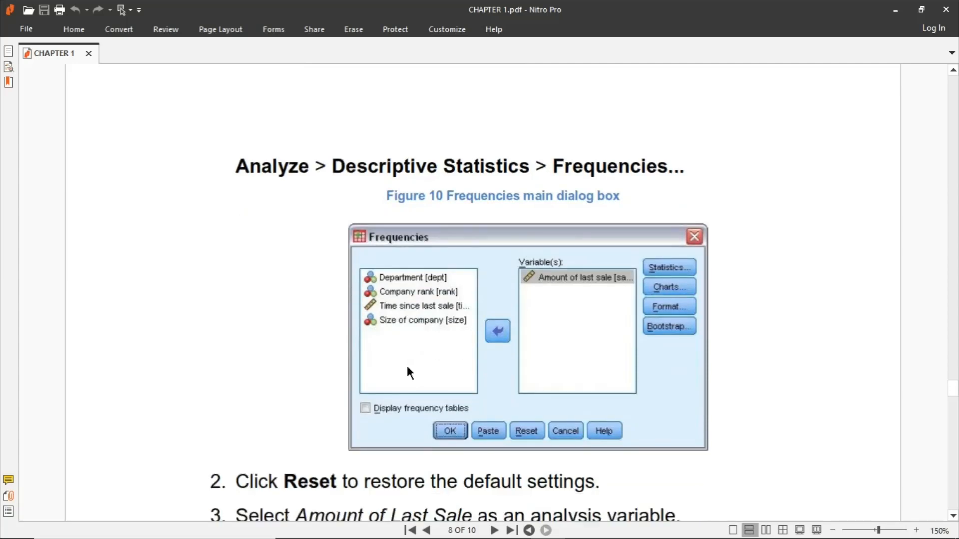
Read instructions 2 to 6 on setting up the Frequencies analysis variable and turning off frequency tables.
scroll(408, 370, "down", 2)
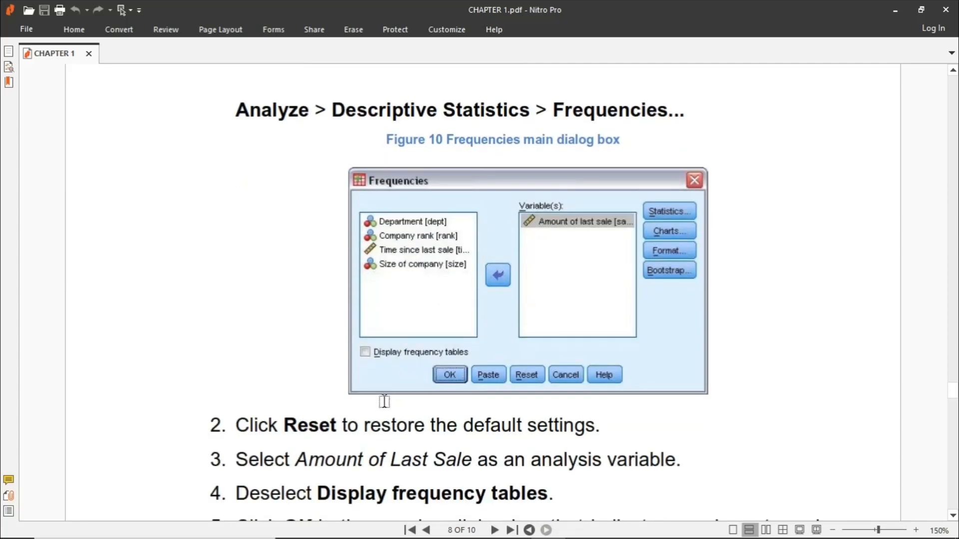
scroll(368, 439, "down", 1)
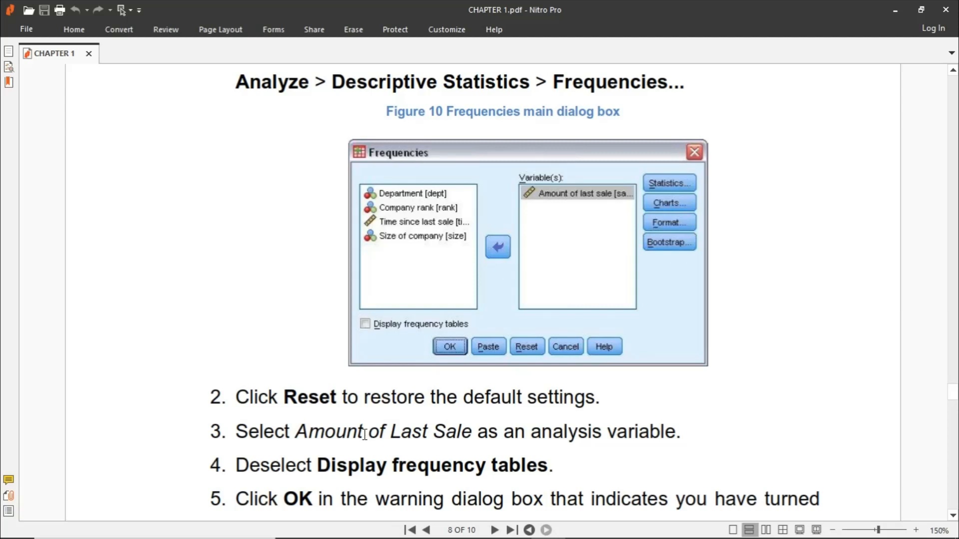
scroll(367, 437, "down", 1)
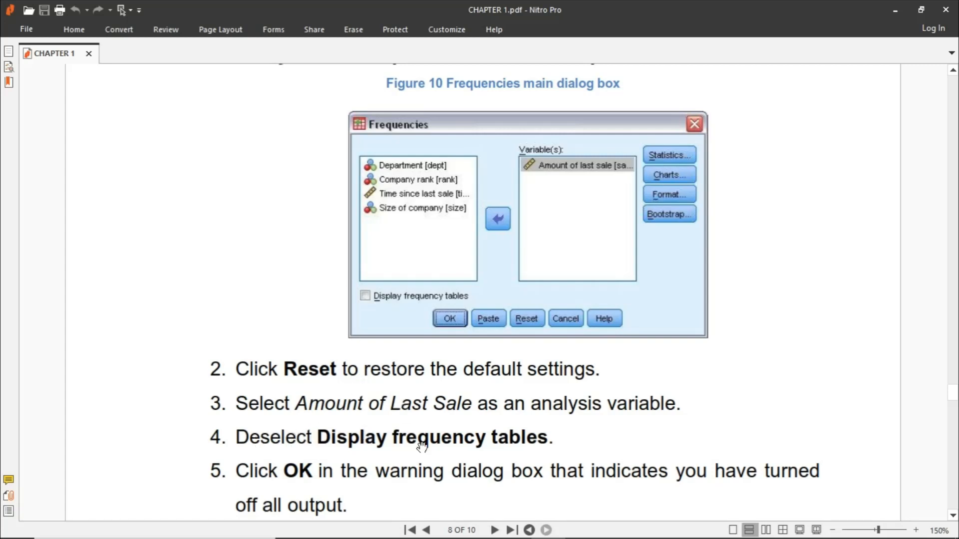
scroll(422, 446, "down", 1)
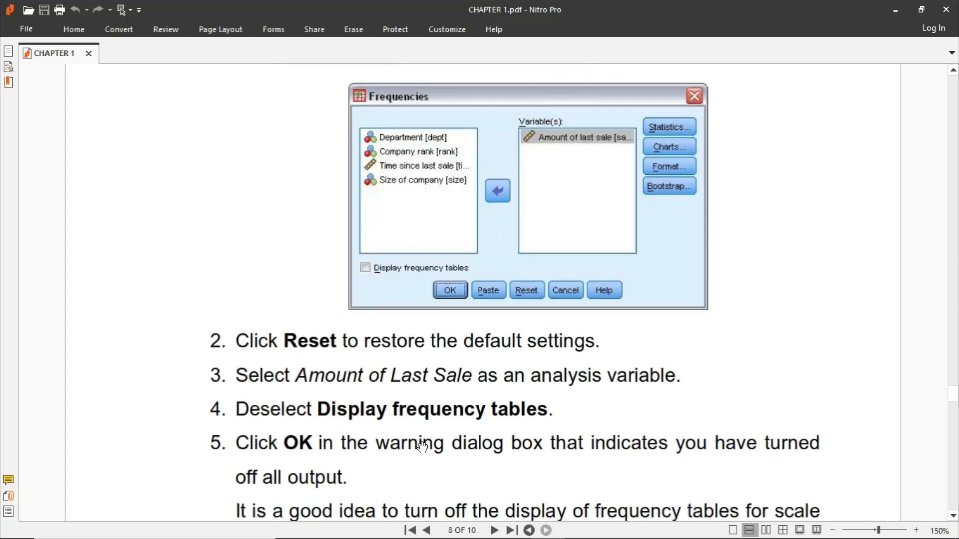
scroll(422, 446, "down", 2)
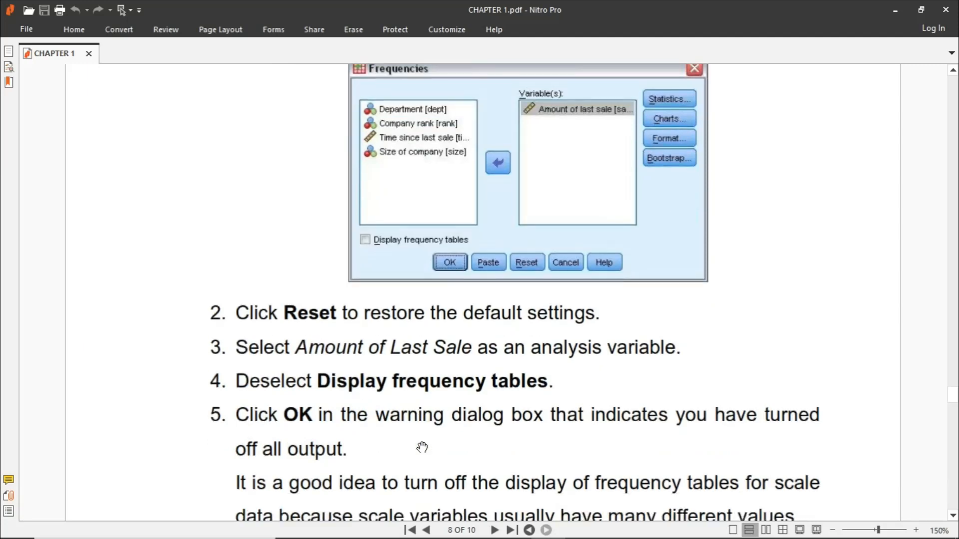
scroll(422, 446, "down", 2)
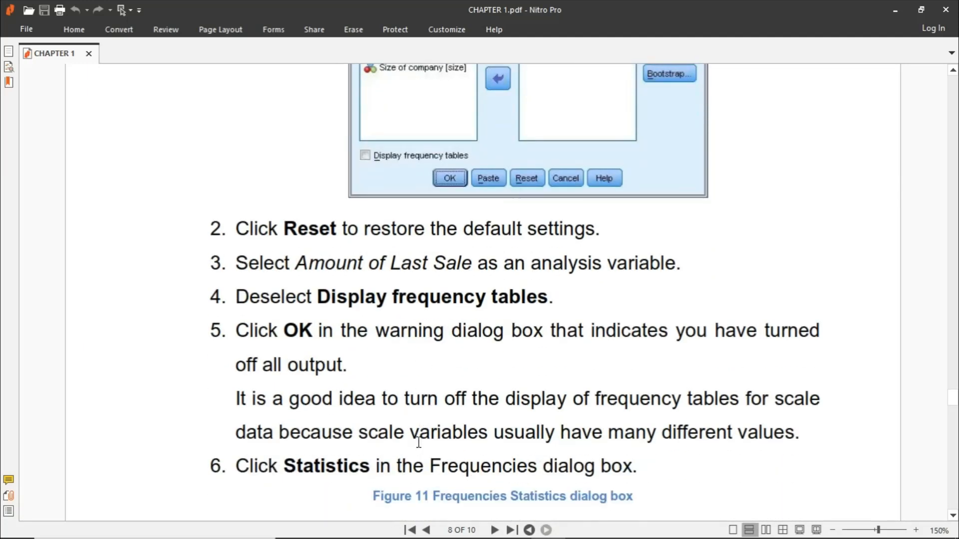
scroll(419, 442, "down", 14)
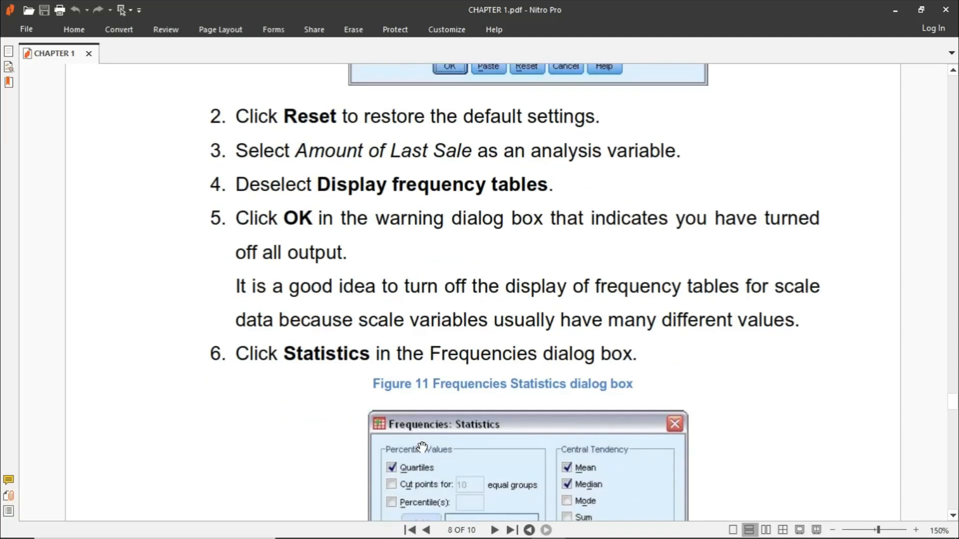
Read instructions 7 to 13 on choosing the statistics and the histogram with a normal curve.
scroll(422, 446, "down", 8)
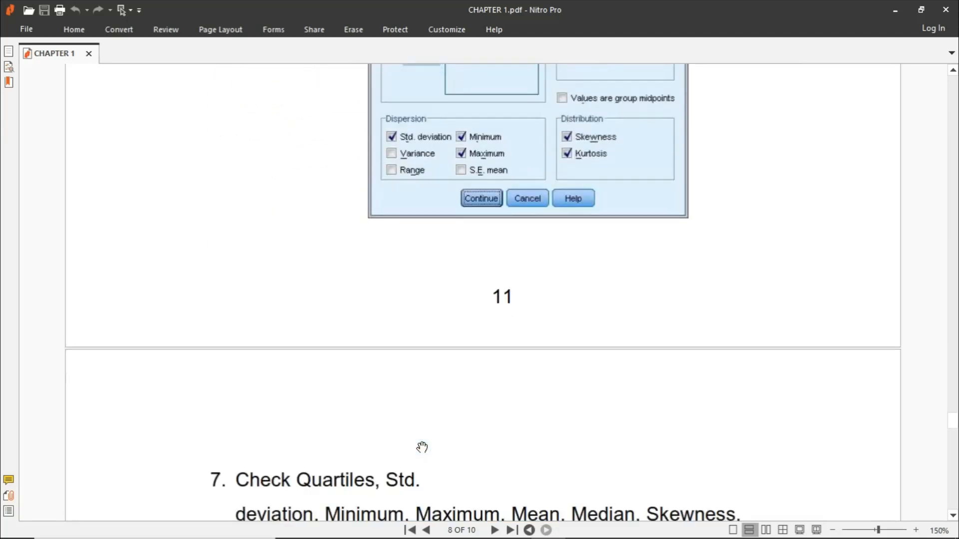
scroll(422, 447, "down", 1)
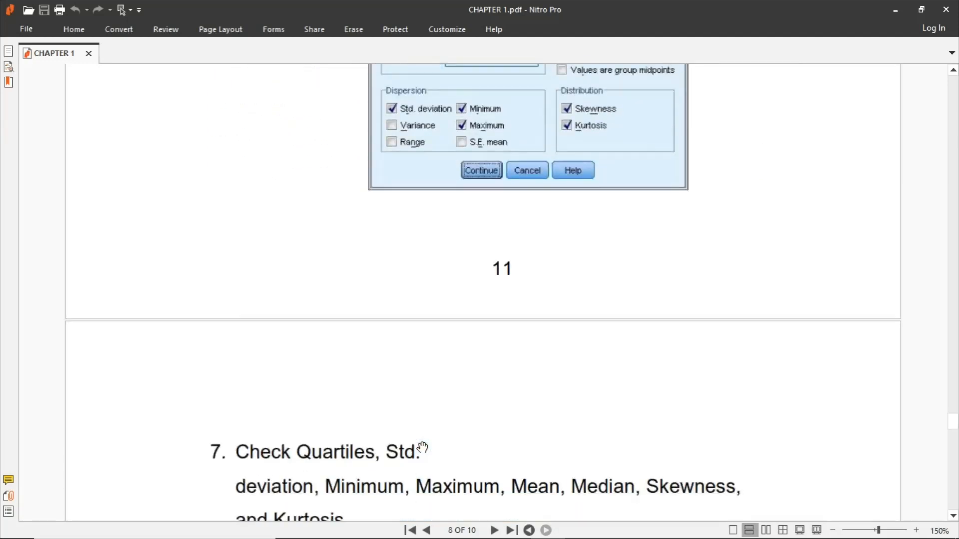
scroll(419, 442, "down", 1)
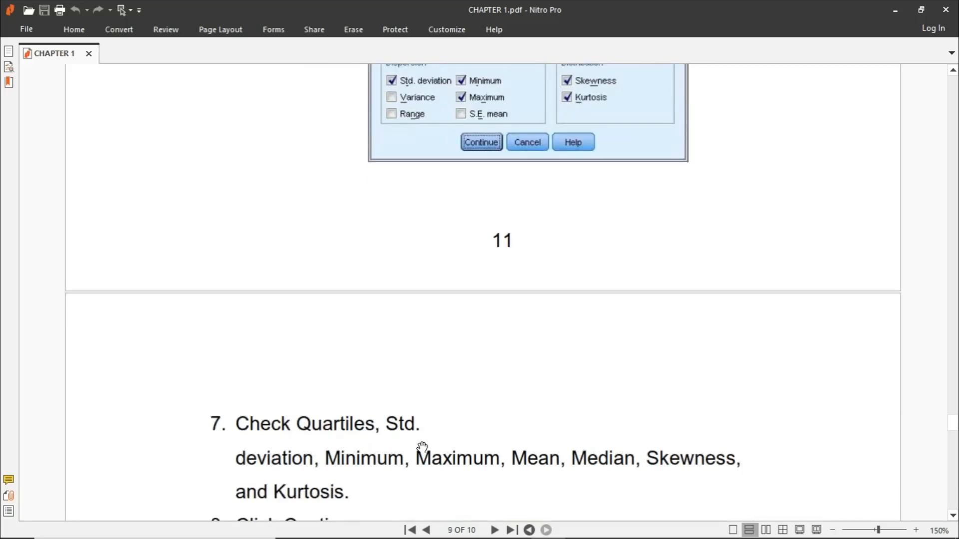
scroll(422, 446, "down", 1)
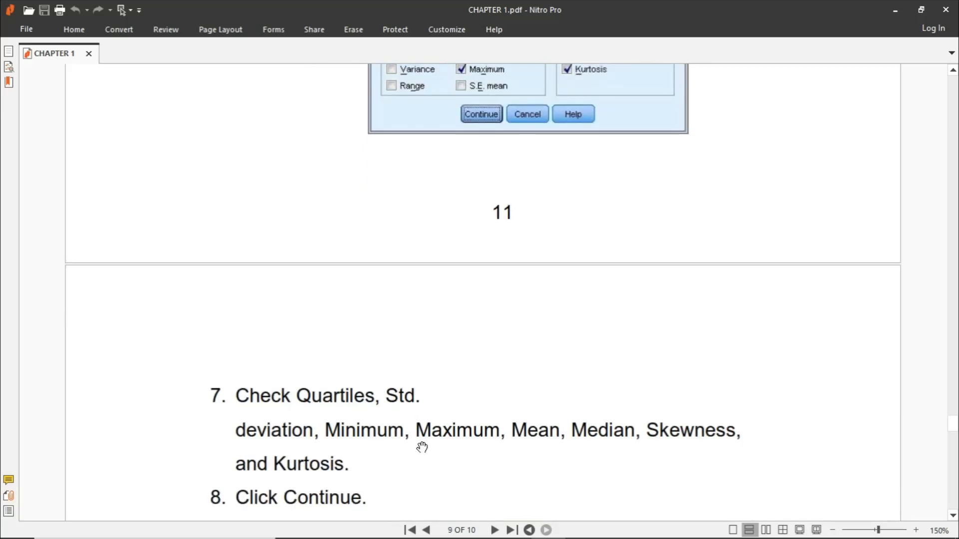
scroll(422, 447, "down", 1)
scroll(422, 447, "down", 1)
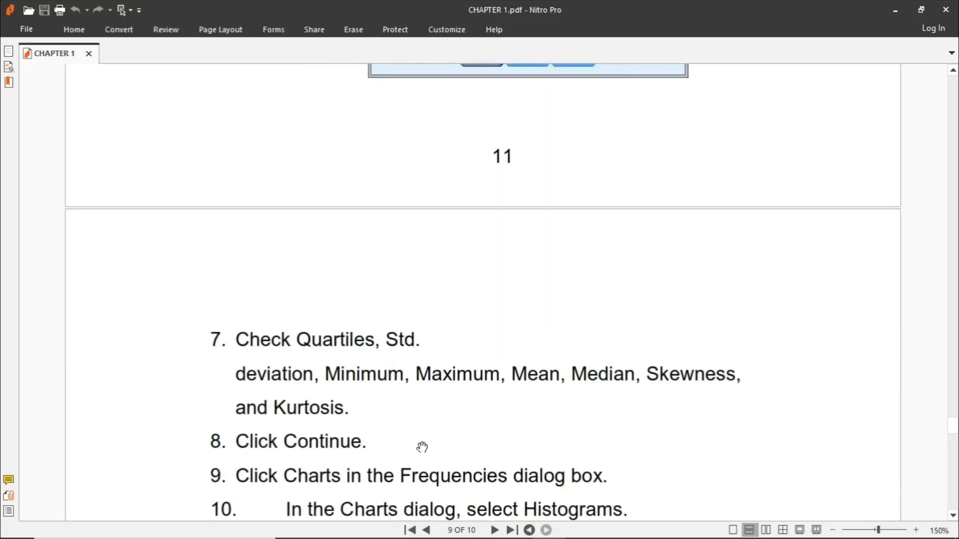
scroll(422, 447, "down", 1)
scroll(422, 446, "down", 1)
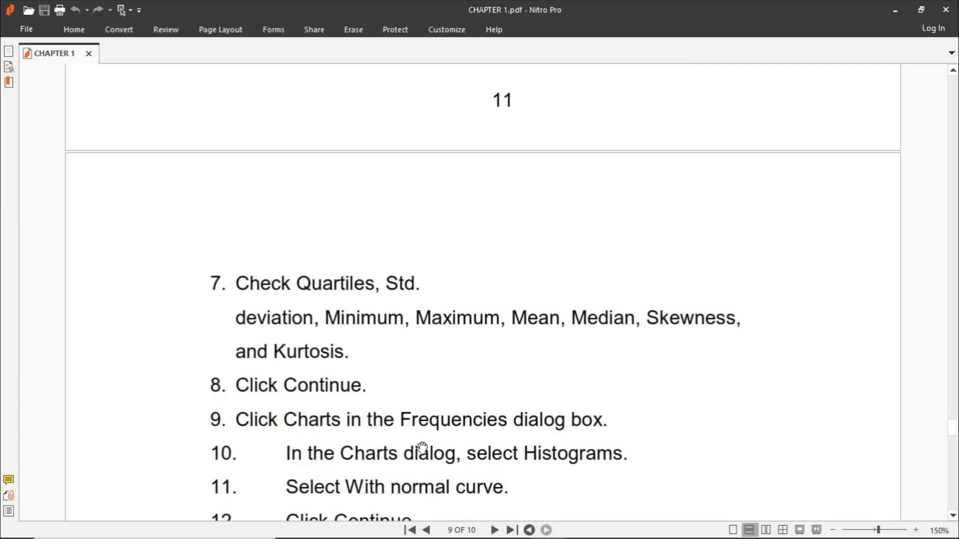
scroll(422, 446, "down", 2)
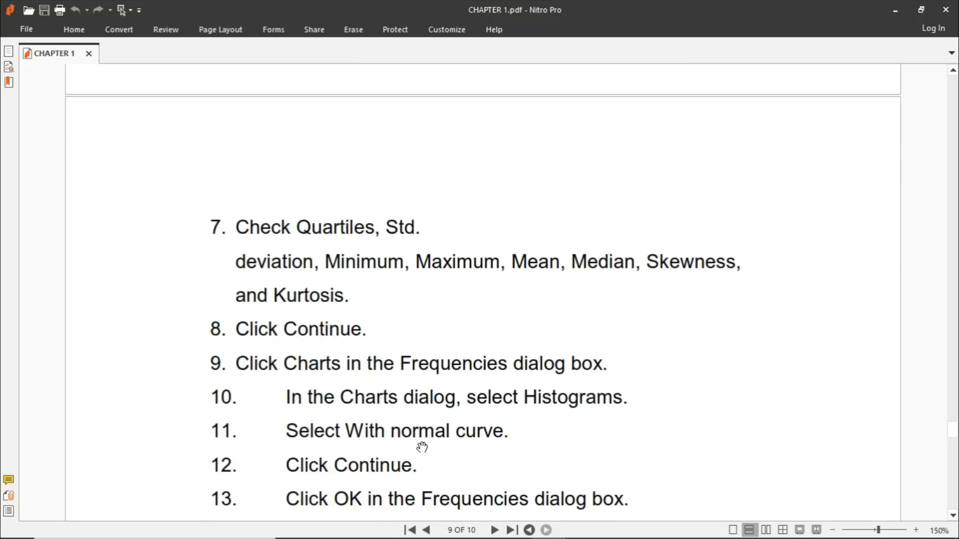
scroll(419, 442, "down", 1)
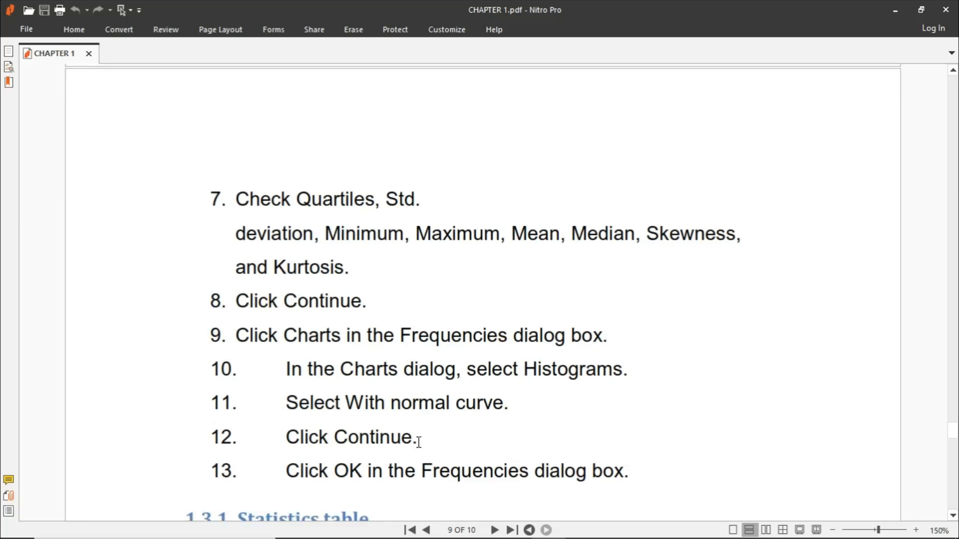
Return to the contacts.sav data in SPSS Statistics, open the Frequencies analysis and reset it to its default settings.
mouse_move(475, 537)
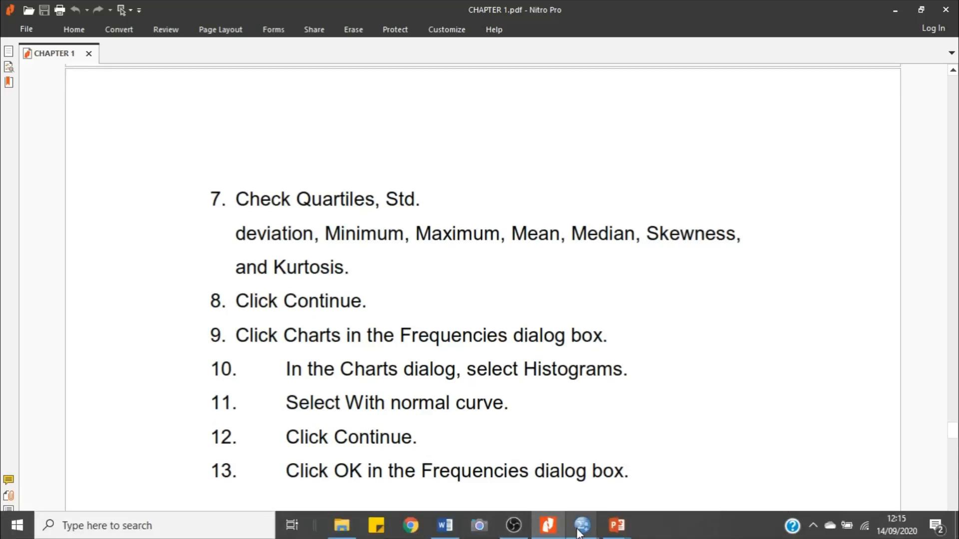
mouse_move(579, 533)
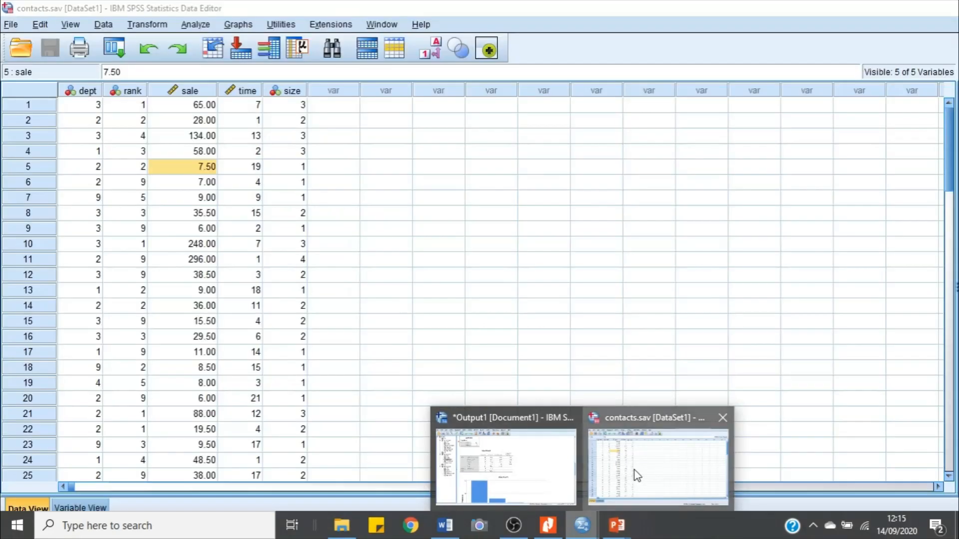
left_click(649, 465)
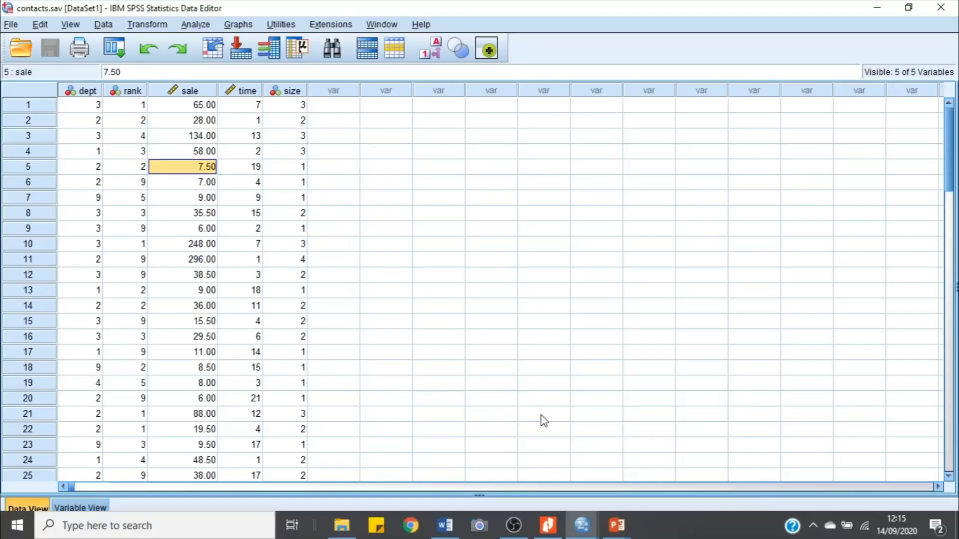
left_click(200, 26)
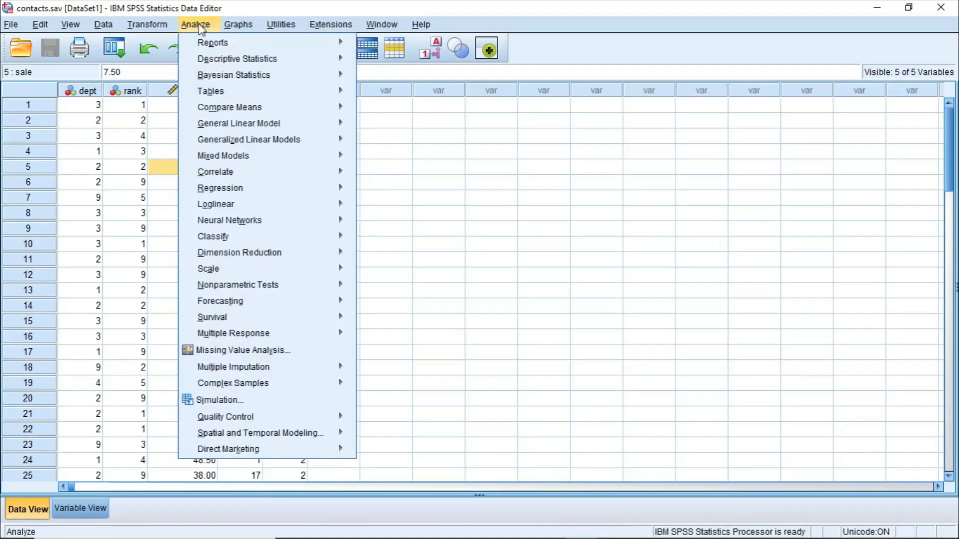
mouse_move(215, 59)
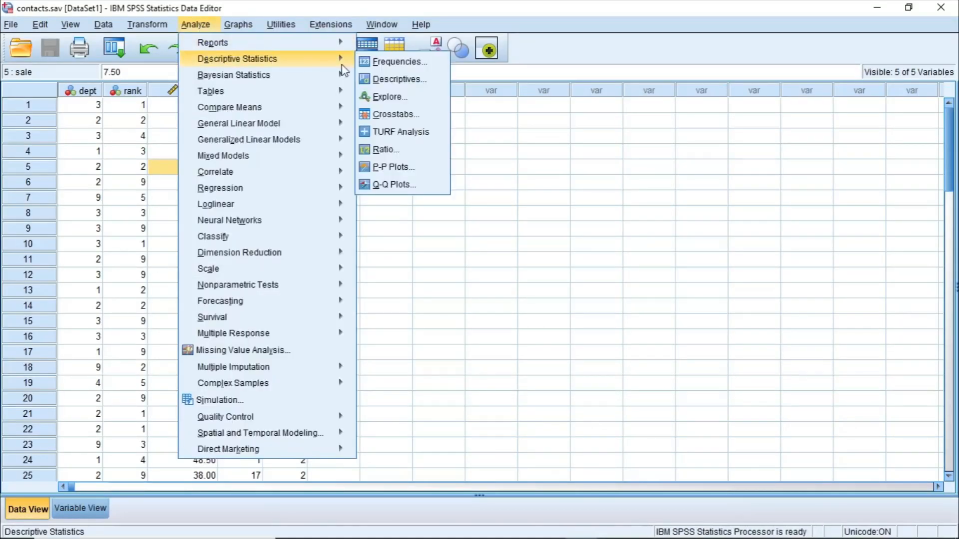
left_click(382, 62)
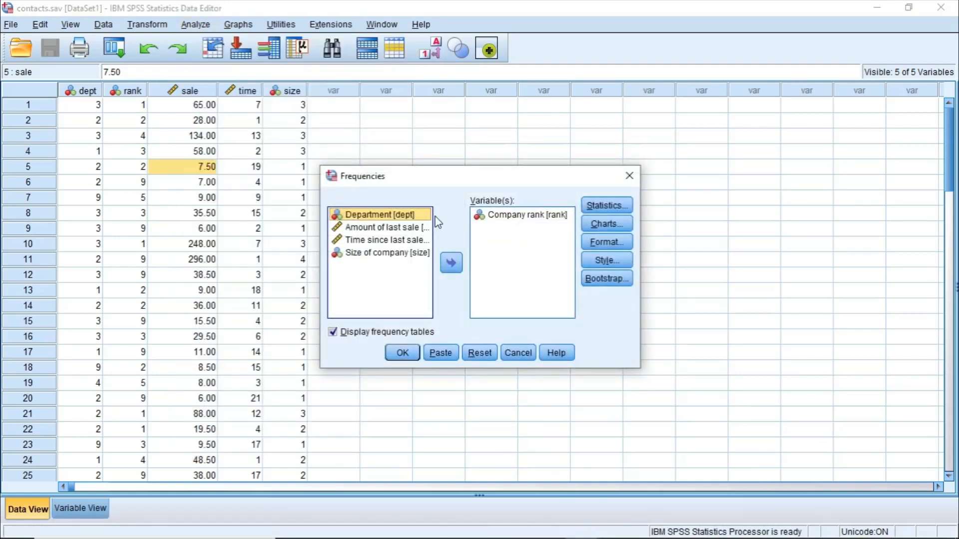
left_click(484, 355)
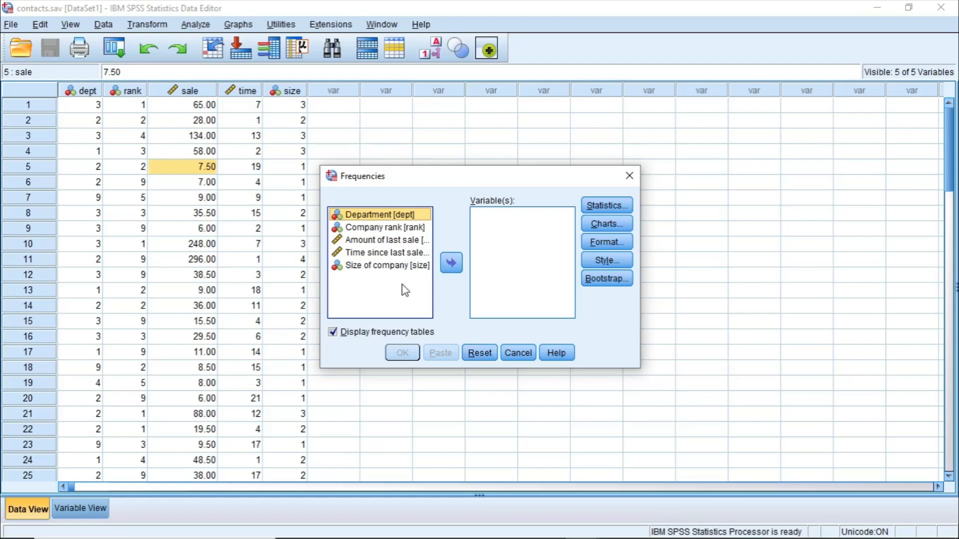
Add Amount of last sale as the analysis variable and turn off the display of frequency tables.
left_click(404, 243)
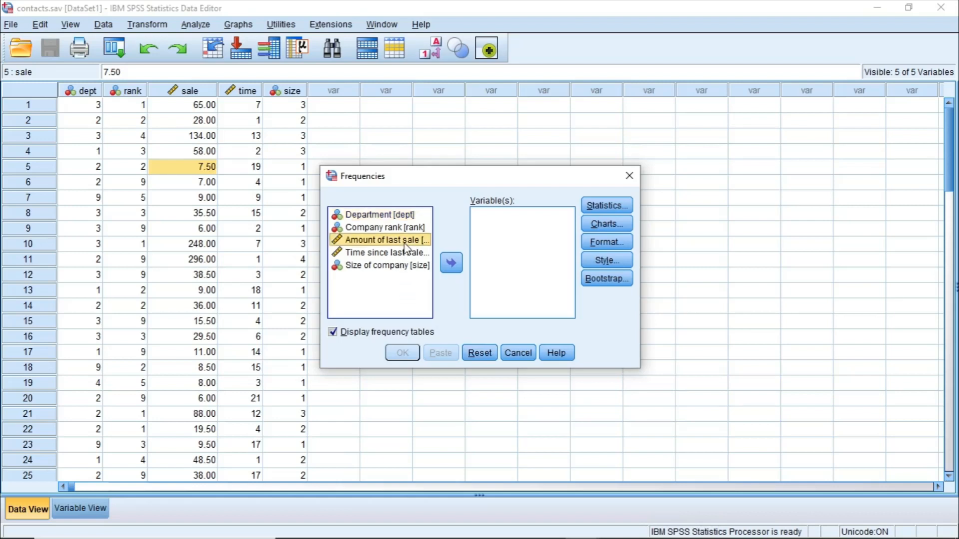
left_click(452, 271)
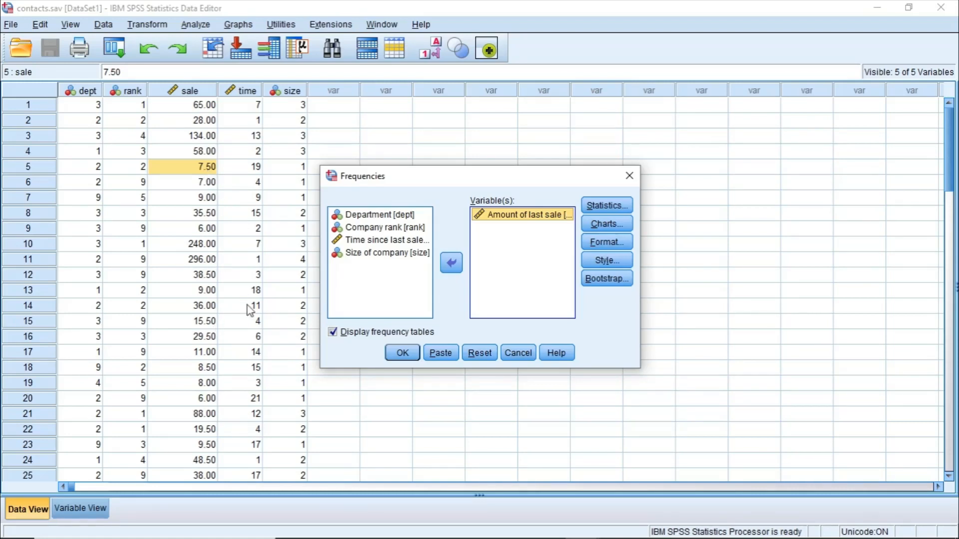
left_click(334, 334)
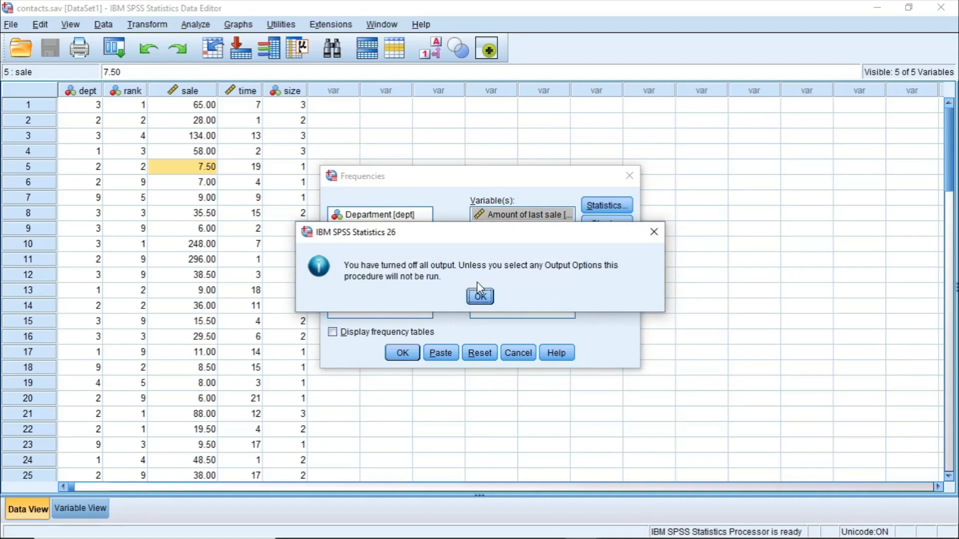
left_click(479, 295)
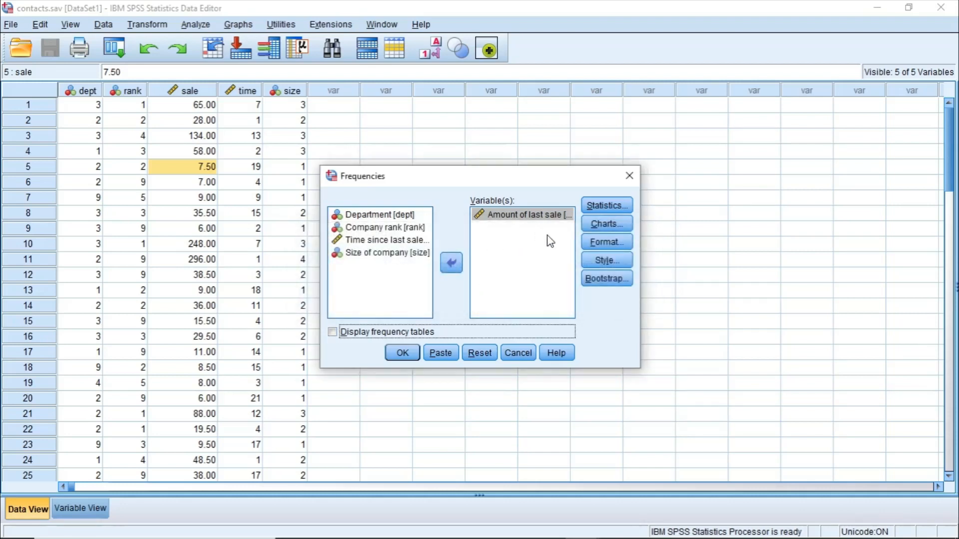
Request quartiles, mean, median, standard deviation, minimum, maximum, skewness and kurtosis as the statistics for the Frequencies analysis.
left_click(605, 205)
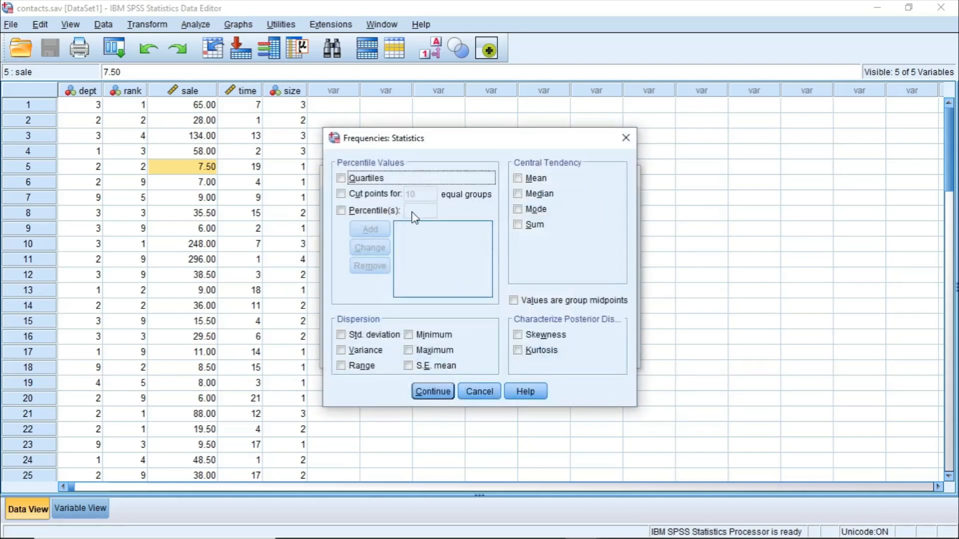
left_click(370, 181)
left_click(517, 180)
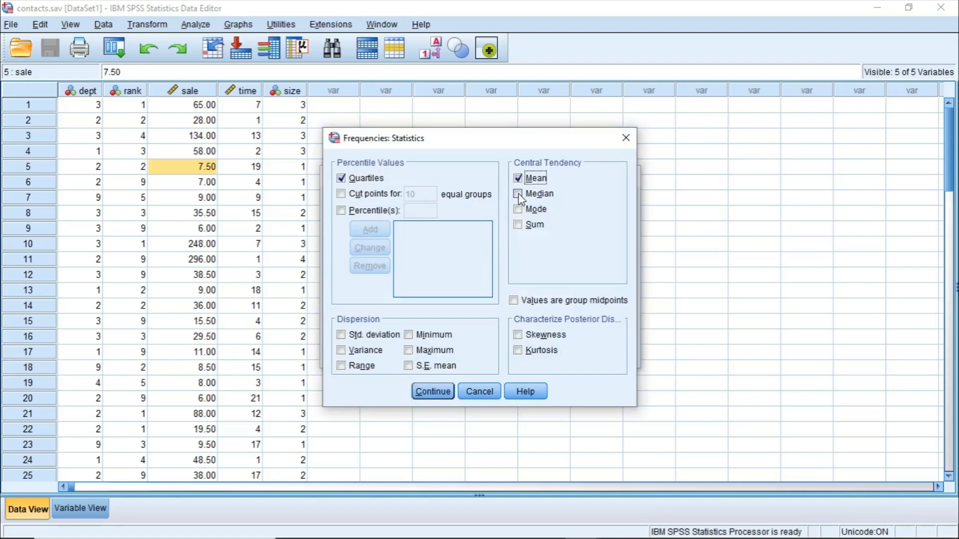
left_click(519, 195)
left_click(374, 337)
left_click(427, 335)
left_click(428, 353)
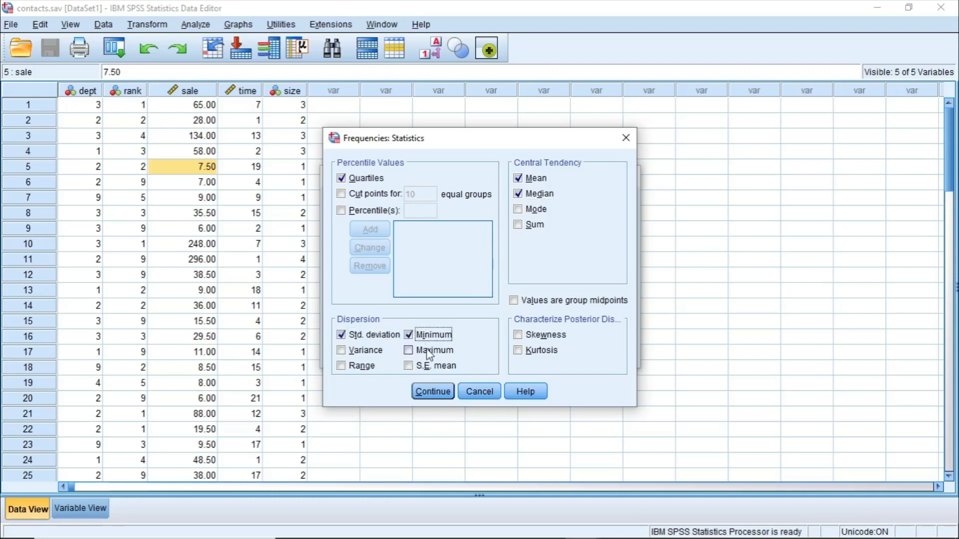
left_click(536, 335)
left_click(538, 351)
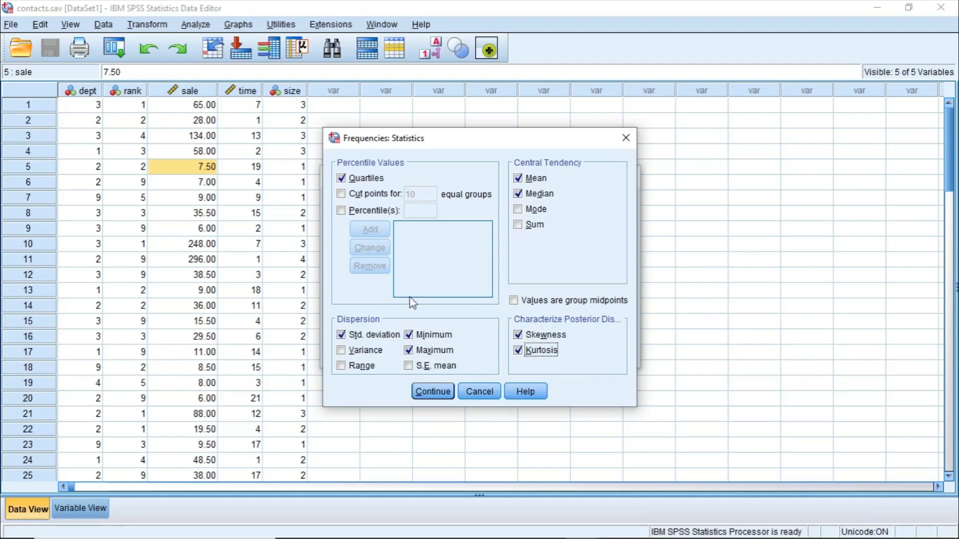
left_click(433, 392)
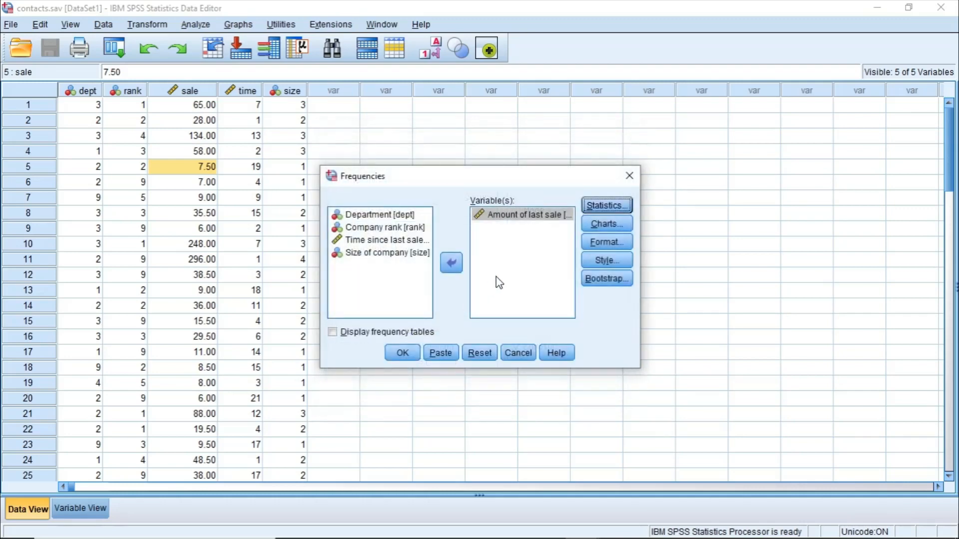
Choose a histogram with a normal curve as the chart and run the Frequencies analysis.
left_click(619, 224)
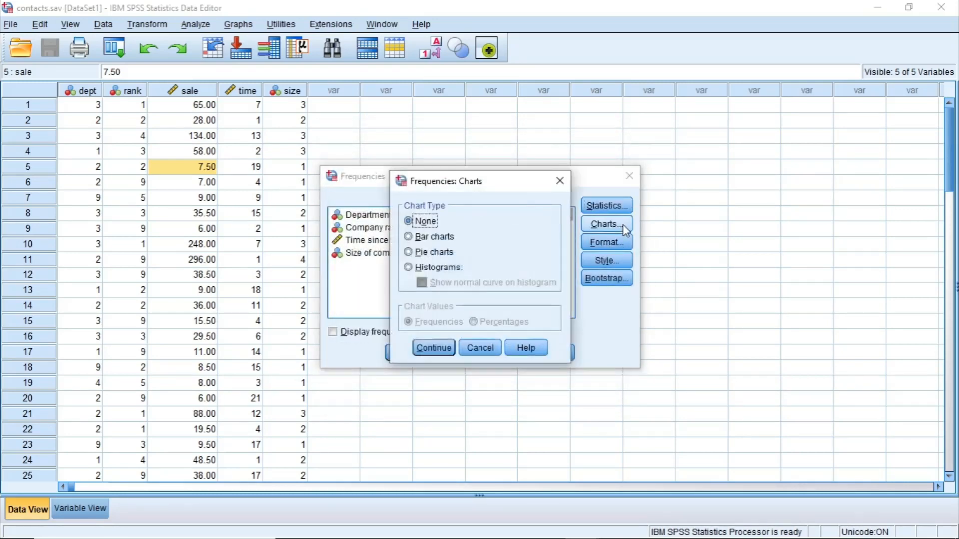
left_click(424, 268)
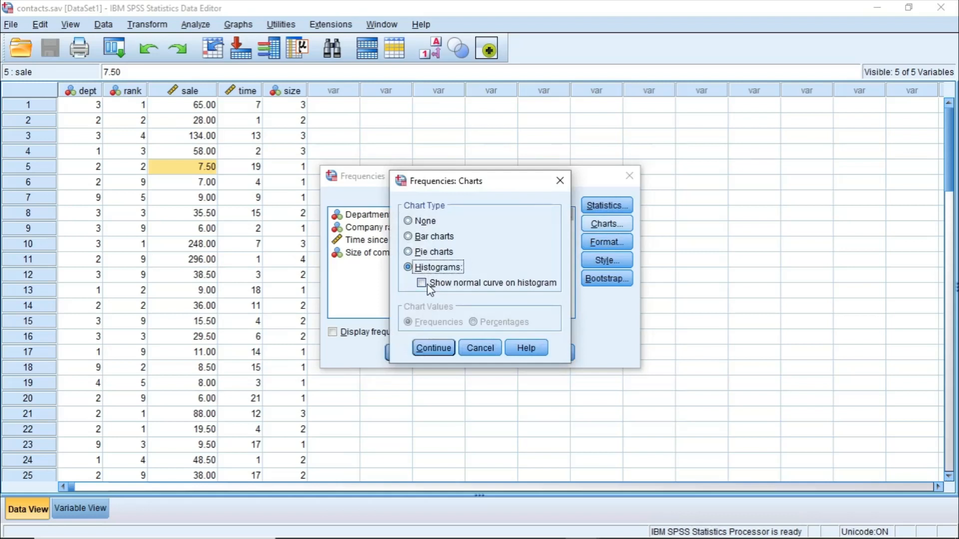
left_click(427, 283)
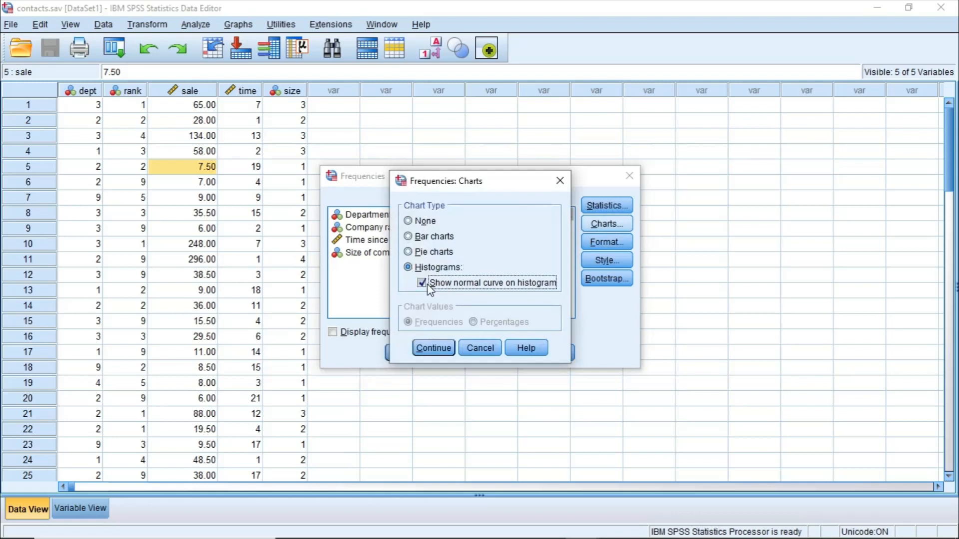
left_click(429, 349)
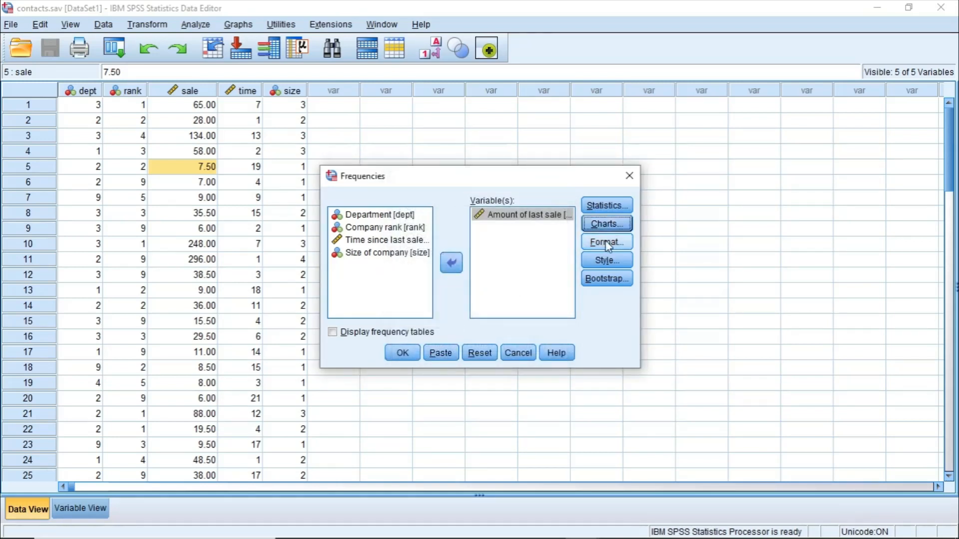
left_click(402, 353)
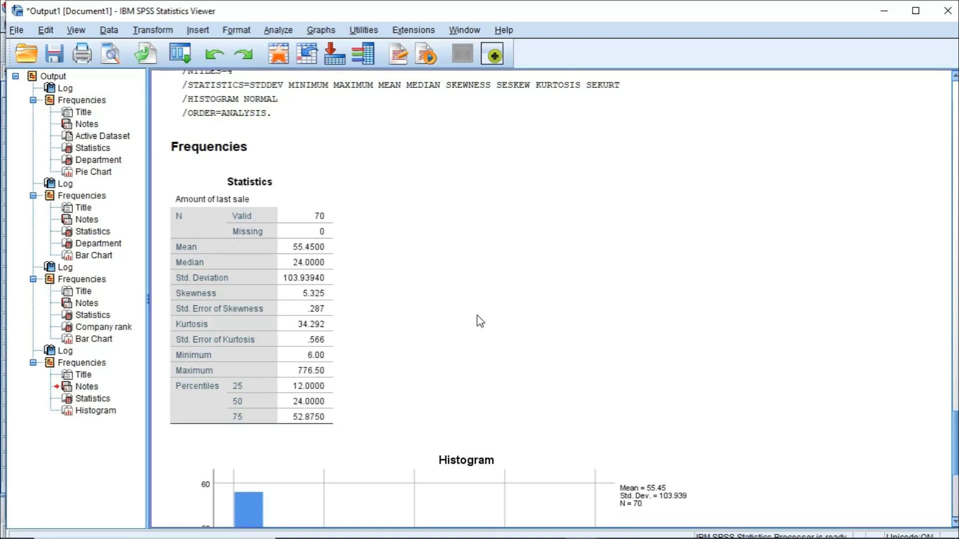
Examine the Statistics table for amount of last sale and the logged syntax of the latest Frequencies run.
scroll(477, 316, "up", 4)
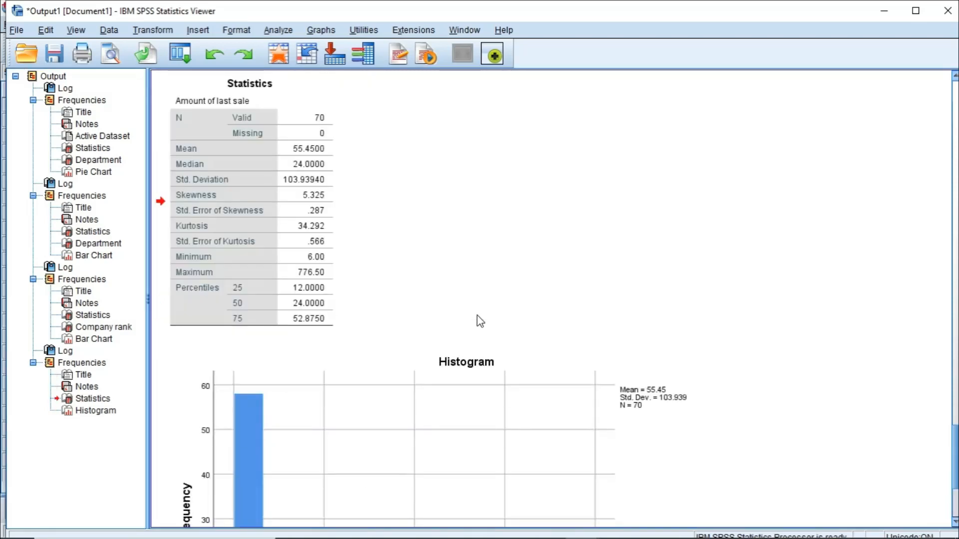
scroll(477, 316, "down", 5)
scroll(478, 316, "up", 5)
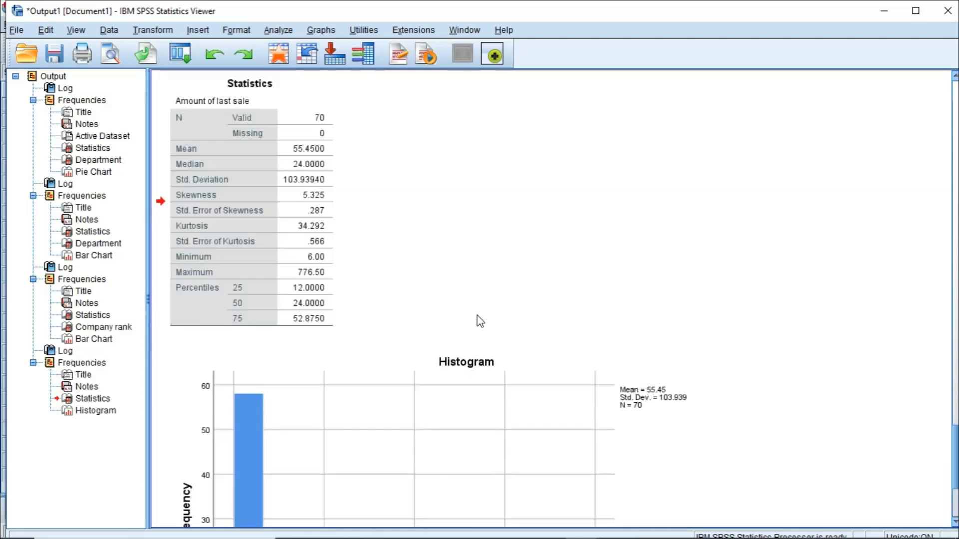
left_click(310, 195)
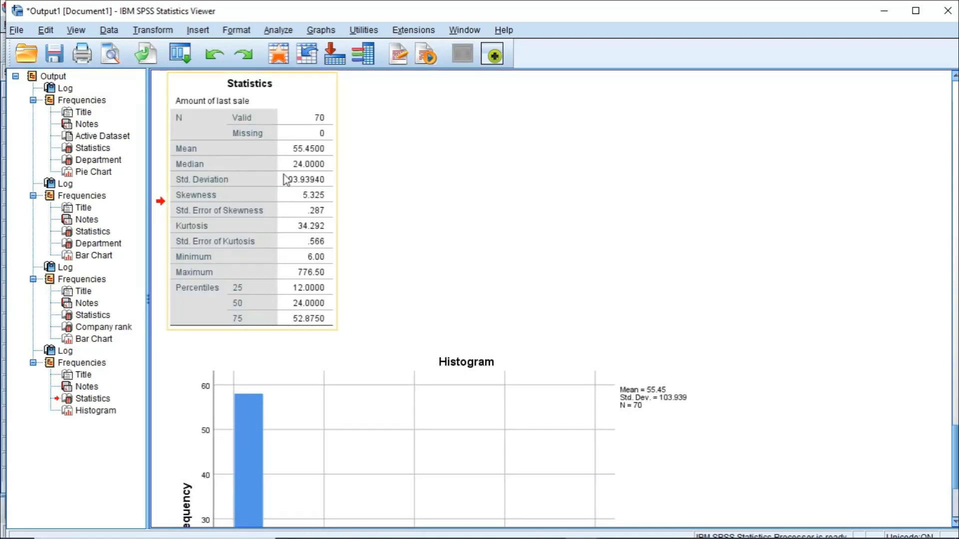
scroll(264, 213, "up", 4)
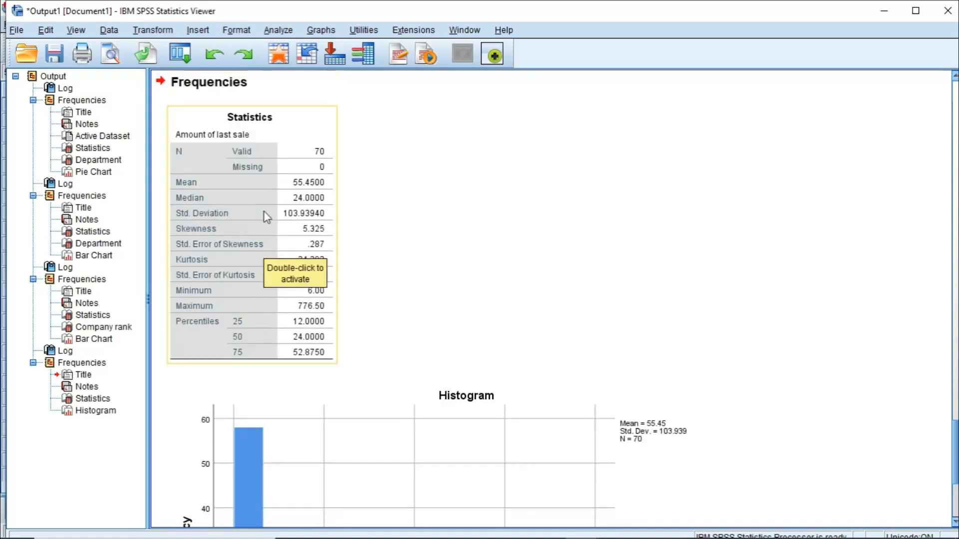
left_click(65, 351)
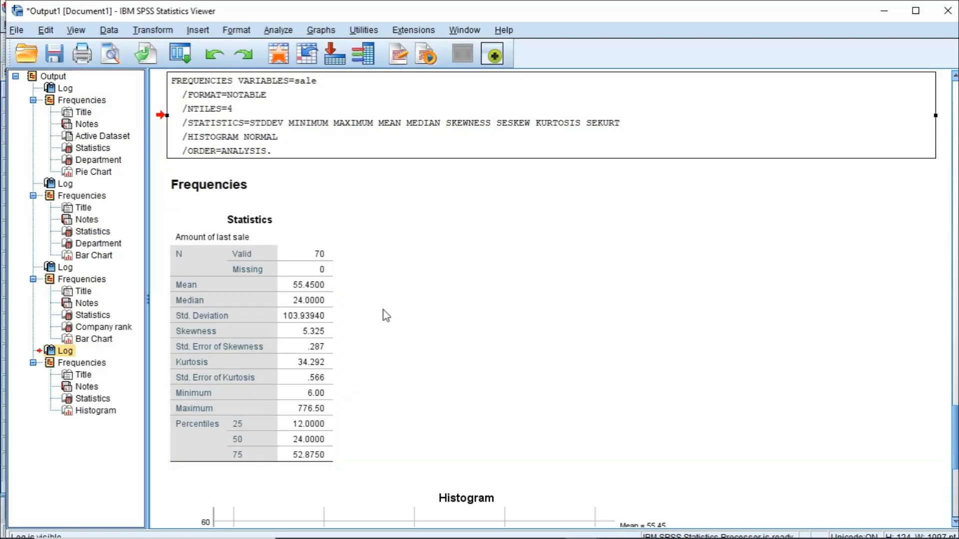
key("Down")
key("Down")
key("Down")
left_click(300, 301)
Compare the histogram and its normal curve for amount of last sale with the values in the Statistics table.
scroll(361, 297, "down", 5)
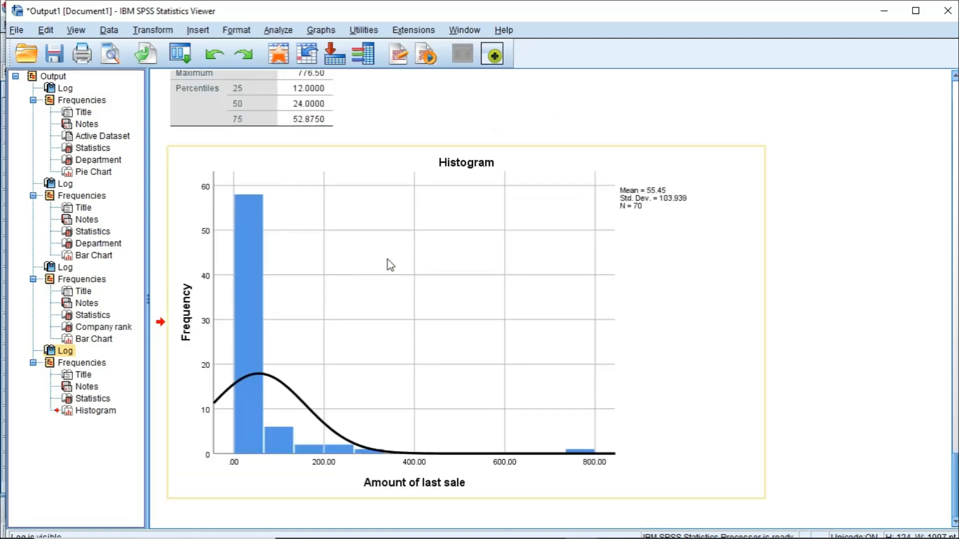
scroll(388, 265, "up", 3)
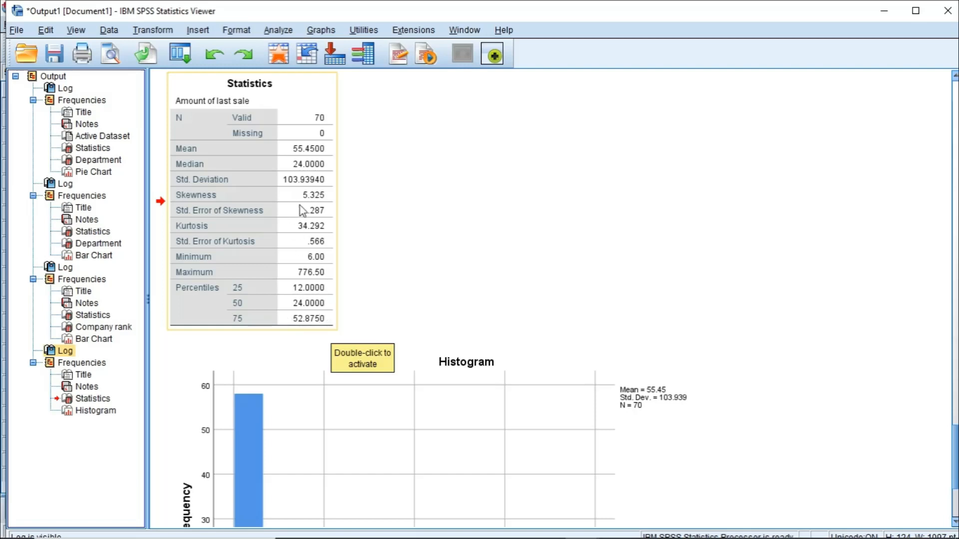
mouse_move(414, 538)
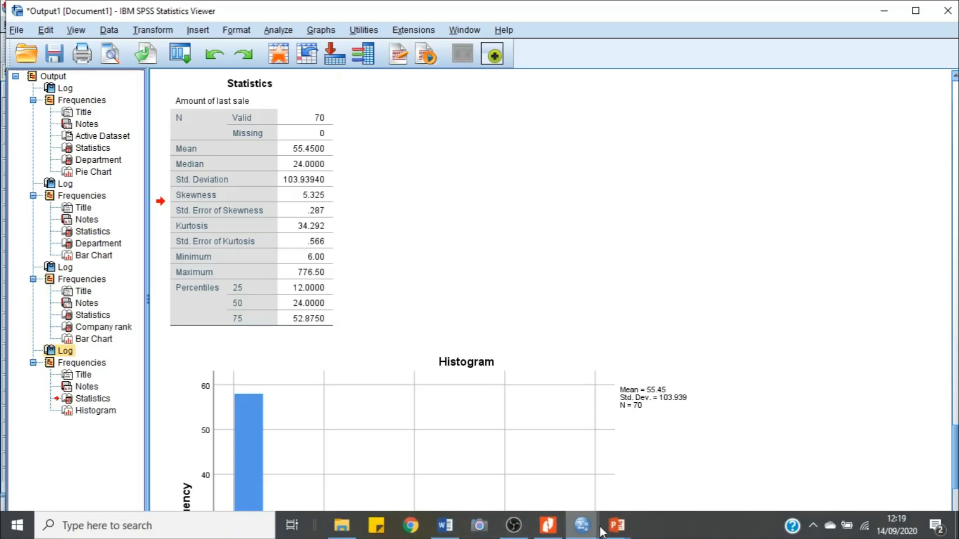
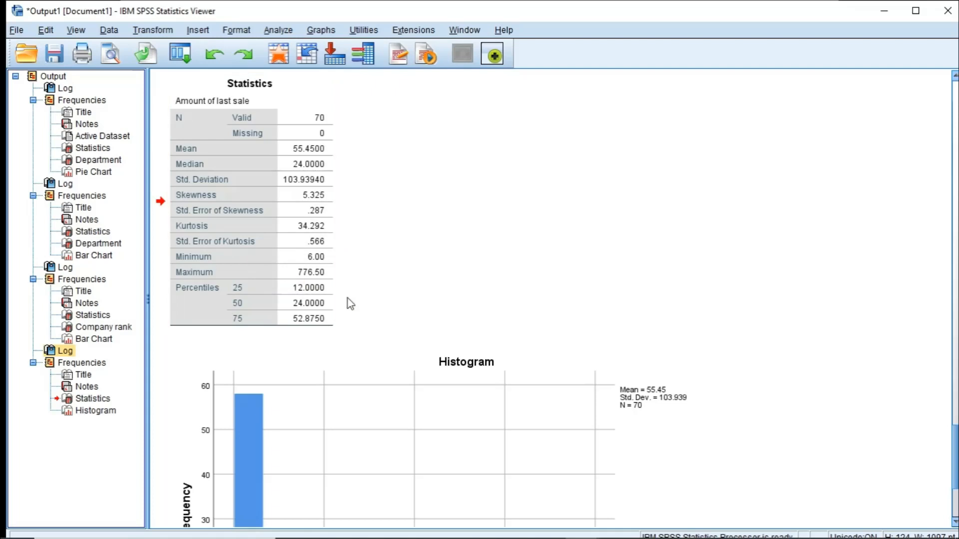
scroll(347, 298, "down", 3)
scroll(347, 298, "up", 3)
scroll(348, 299, "down", 3)
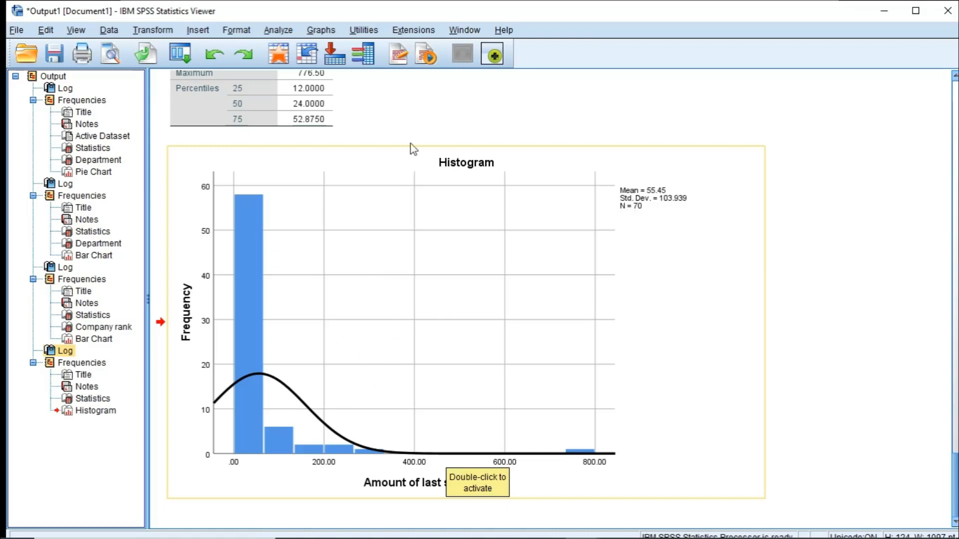
scroll(451, 95, "up", 5)
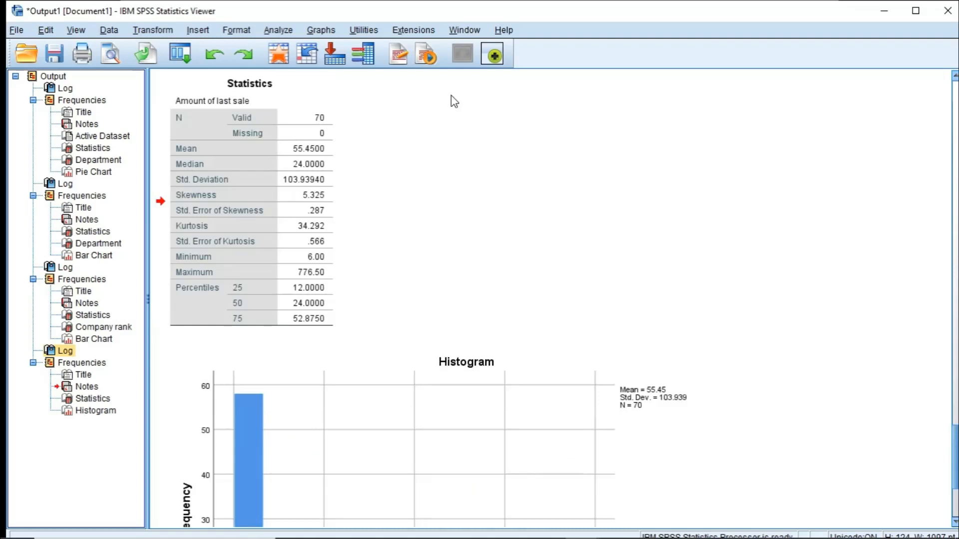
Maximize the output window and copy the Statistics table for amount of last sale as an image.
left_click(443, 526)
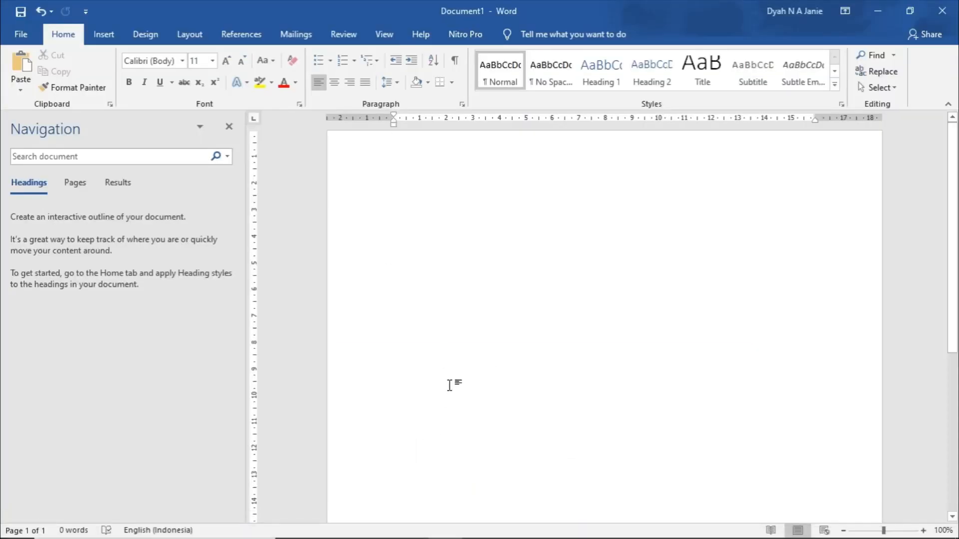
key("alt+Tab")
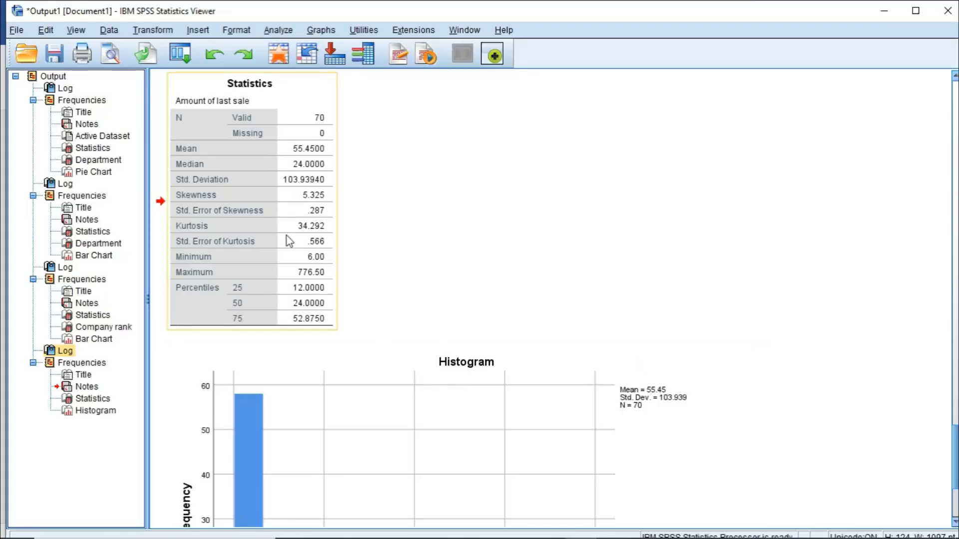
right_click(287, 241)
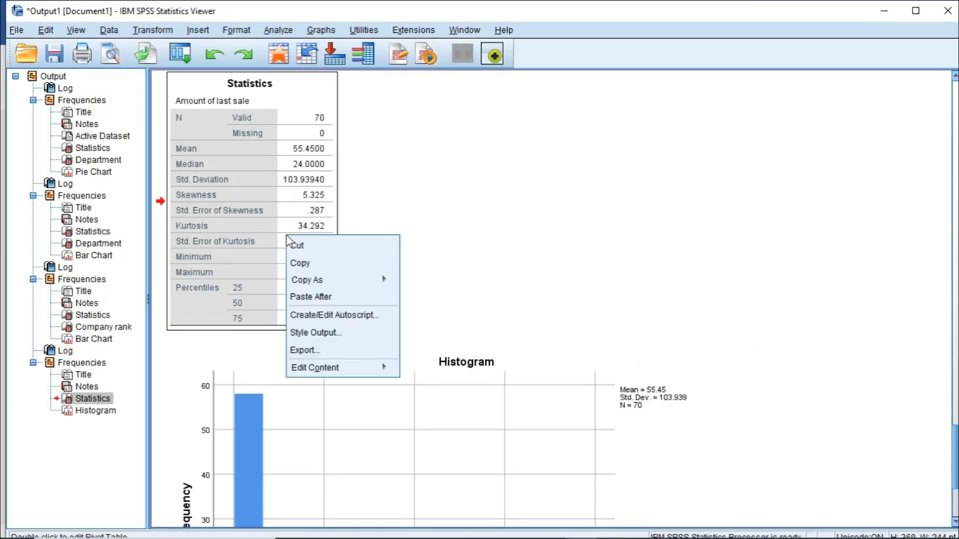
mouse_move(319, 283)
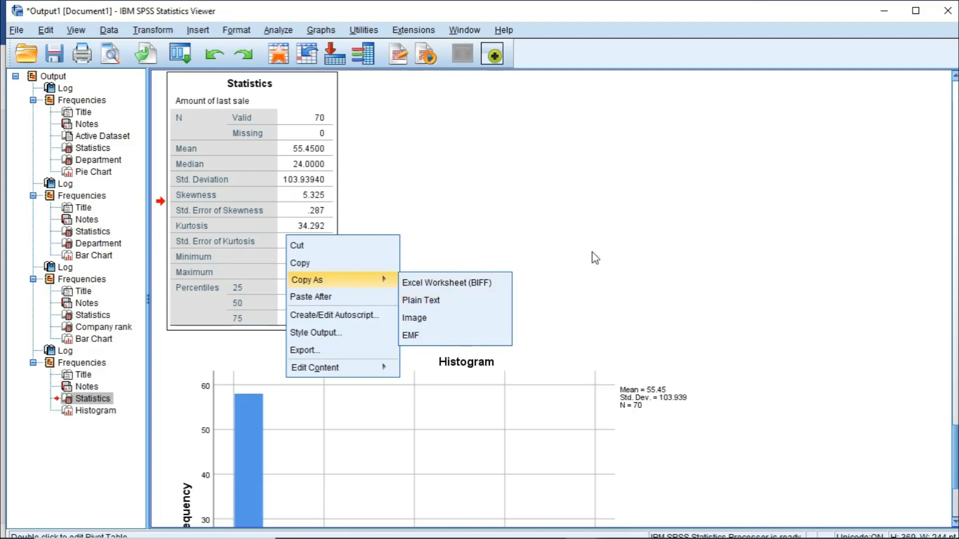
left_click(917, 12)
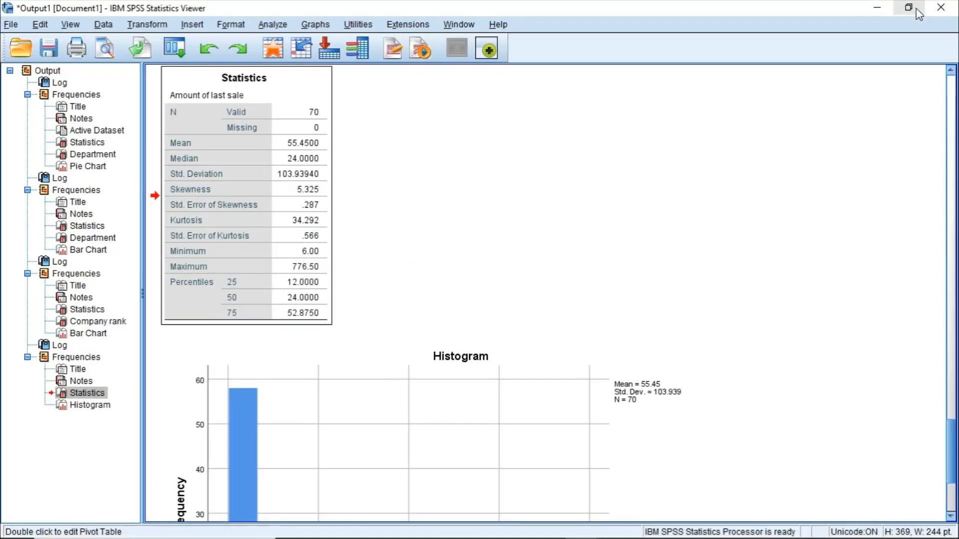
right_click(208, 165)
mouse_move(284, 210)
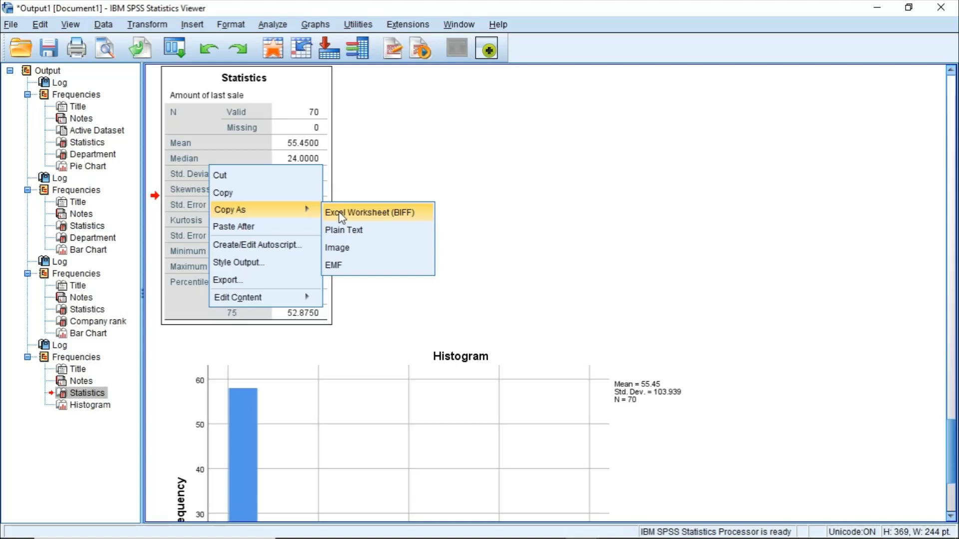
left_click(350, 248)
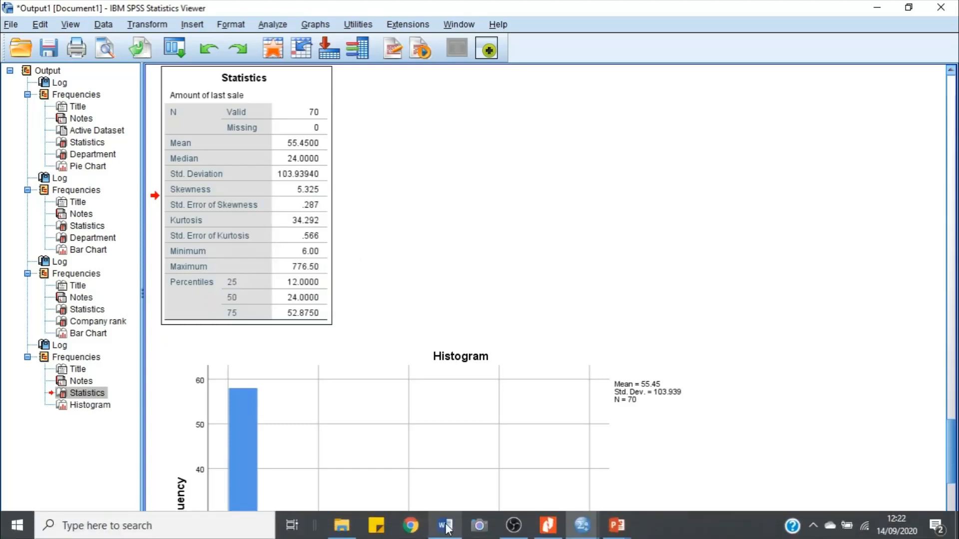
Switch to Word, paste the copied Statistics table as a PNG picture, and shrink it to about 8.96 by 5.93 cm.
left_click(445, 526)
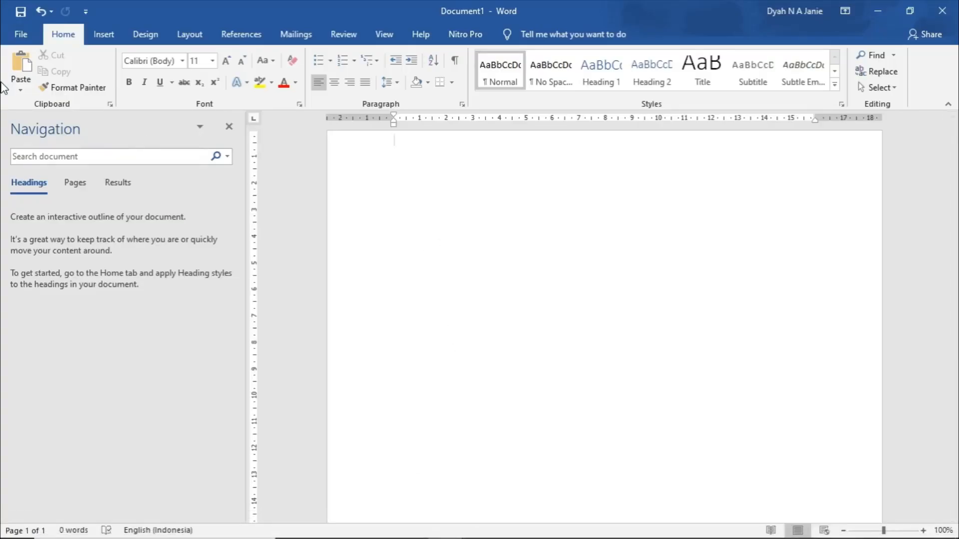
left_click(21, 92)
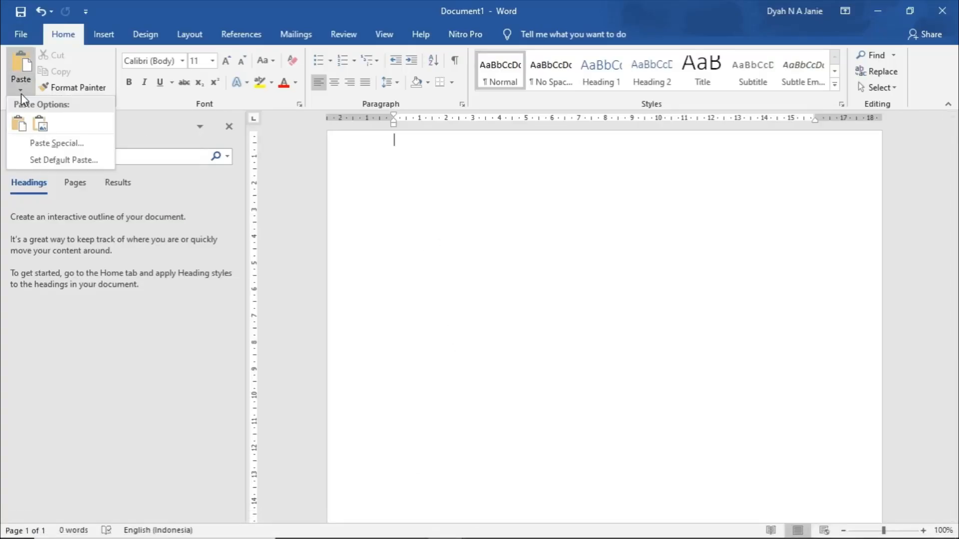
left_click(77, 144)
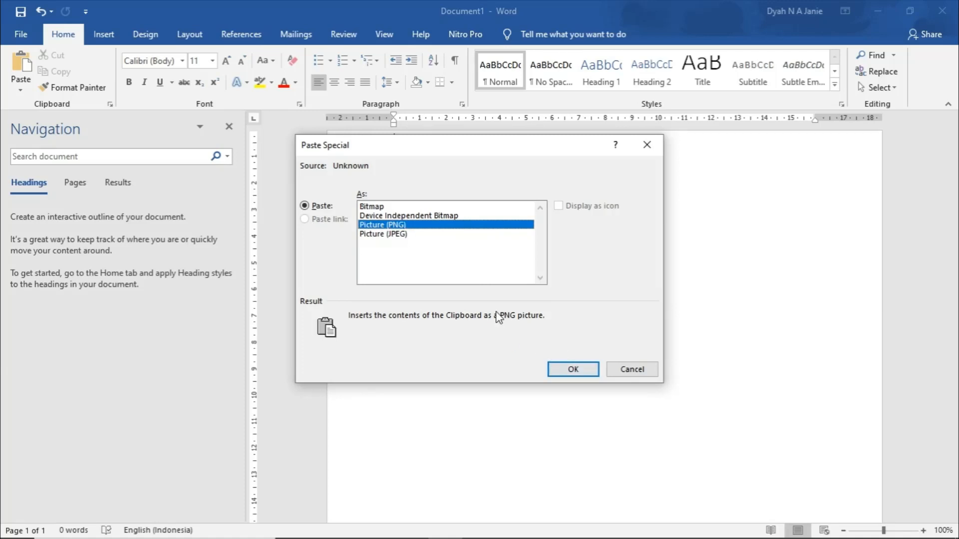
left_click(590, 376)
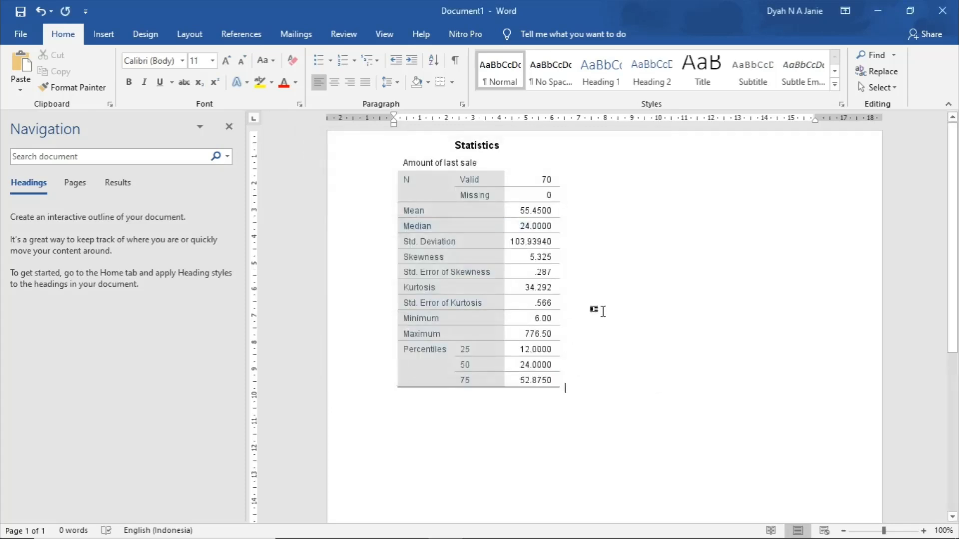
left_click(514, 298)
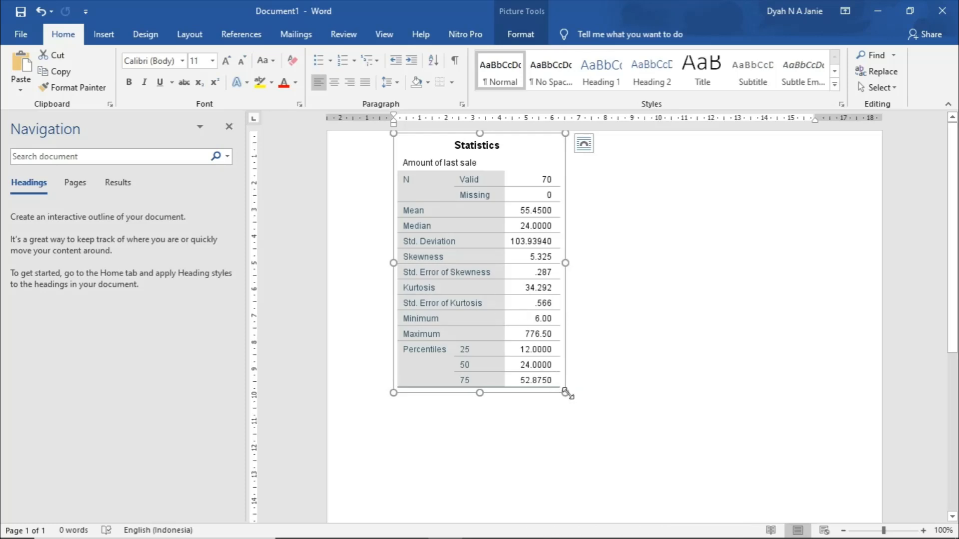
left_click_drag(566, 393, 551, 371)
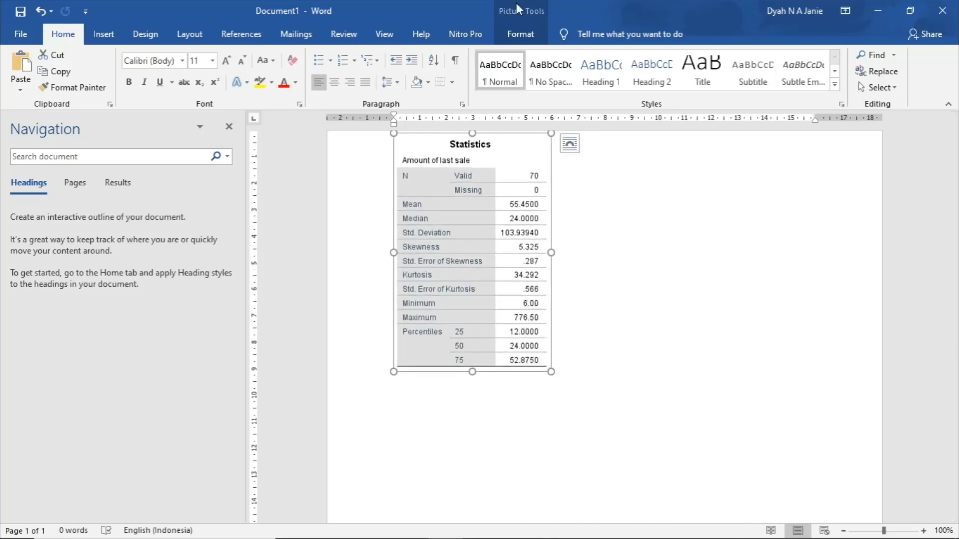
Crop the Statistics title and the Percentiles rows off the table picture, leaving it about 6.46 cm high.
left_click(520, 34)
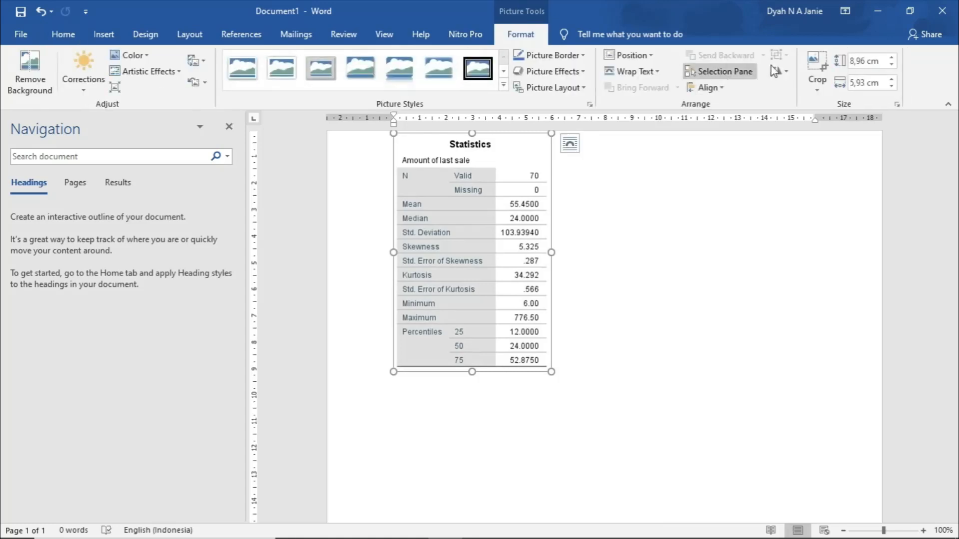
left_click(815, 61)
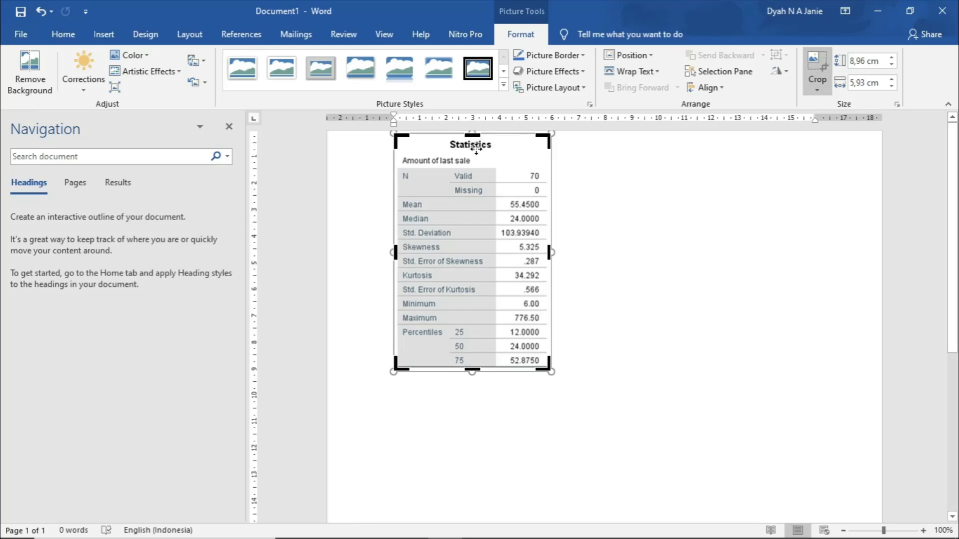
left_click_drag(472, 134, 472, 153)
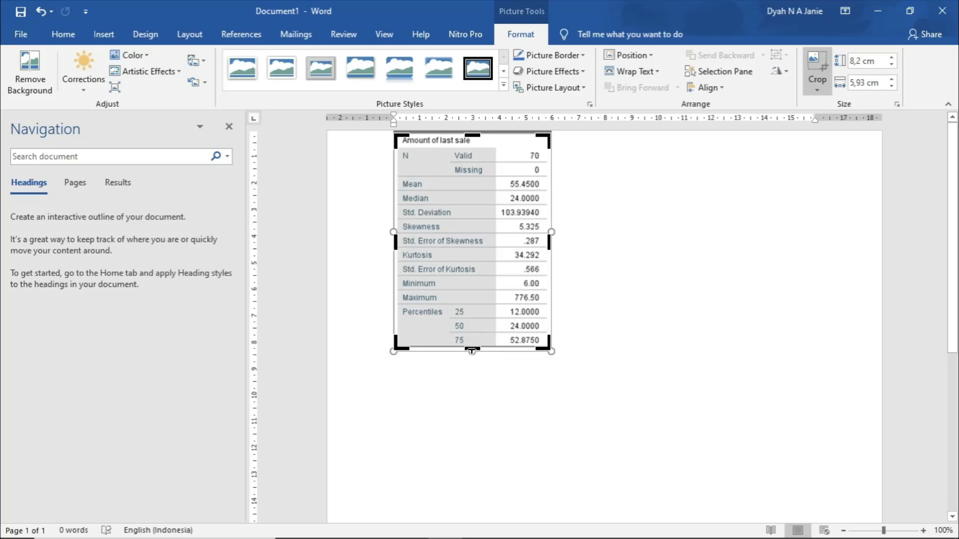
left_click_drag(472, 350, 470, 305)
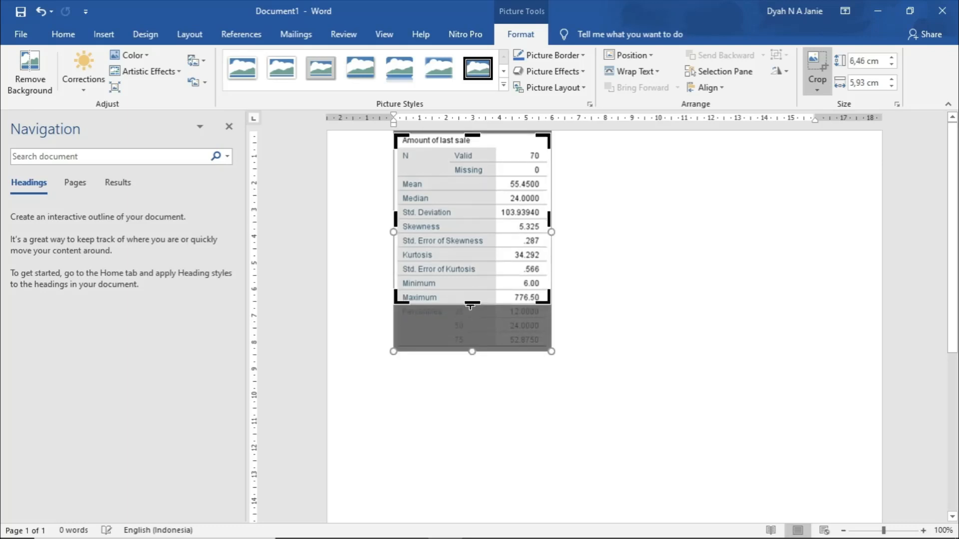
left_click(814, 61)
left_click(636, 242)
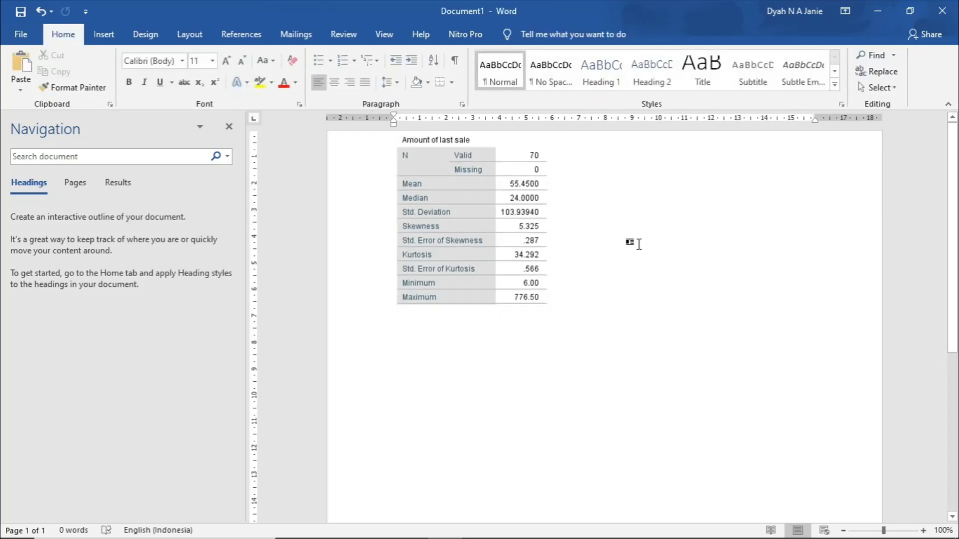
left_click(545, 247)
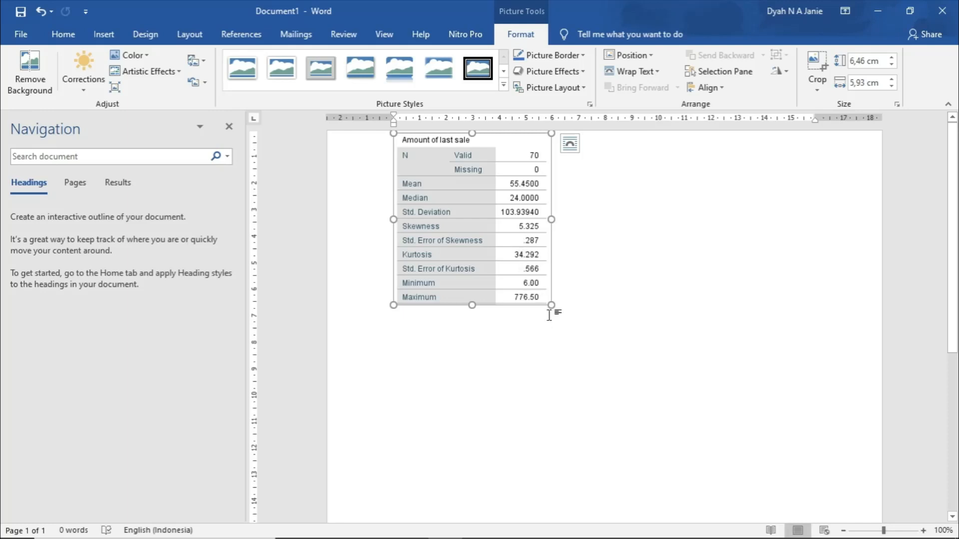
left_click(575, 285)
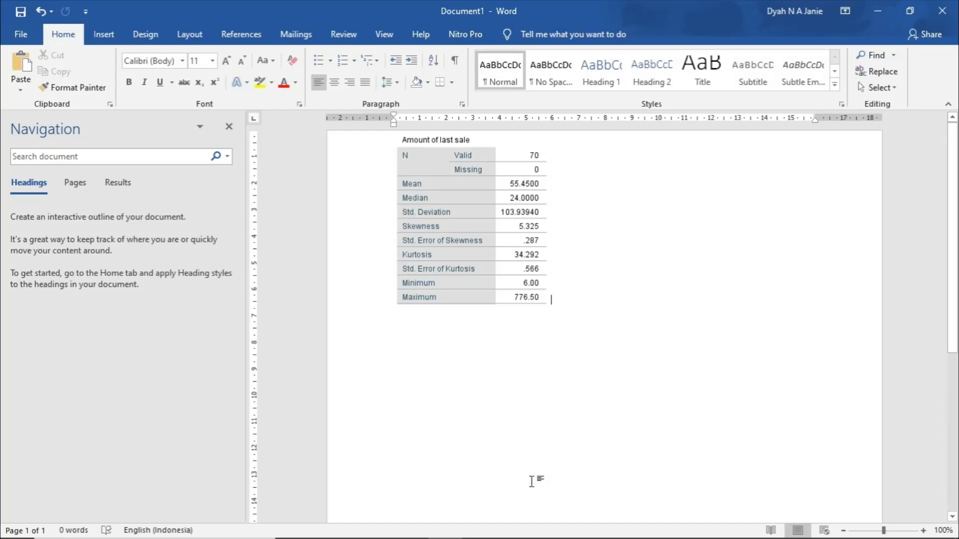
Switch to CHAPTER 1.pdf in Nitro Pro and read section 1.3.1 on interpreting the Statistics table for amount of last sale.
mouse_move(537, 508)
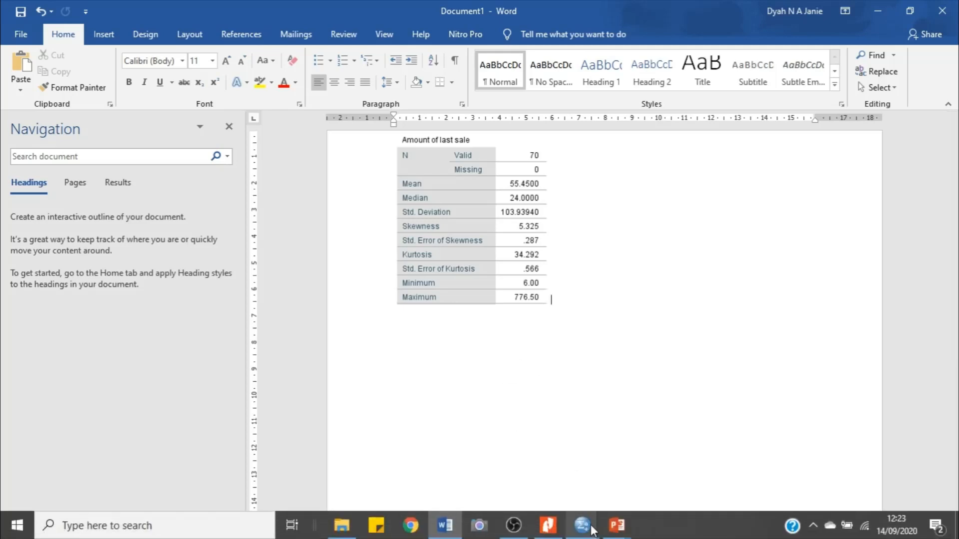
mouse_move(590, 529)
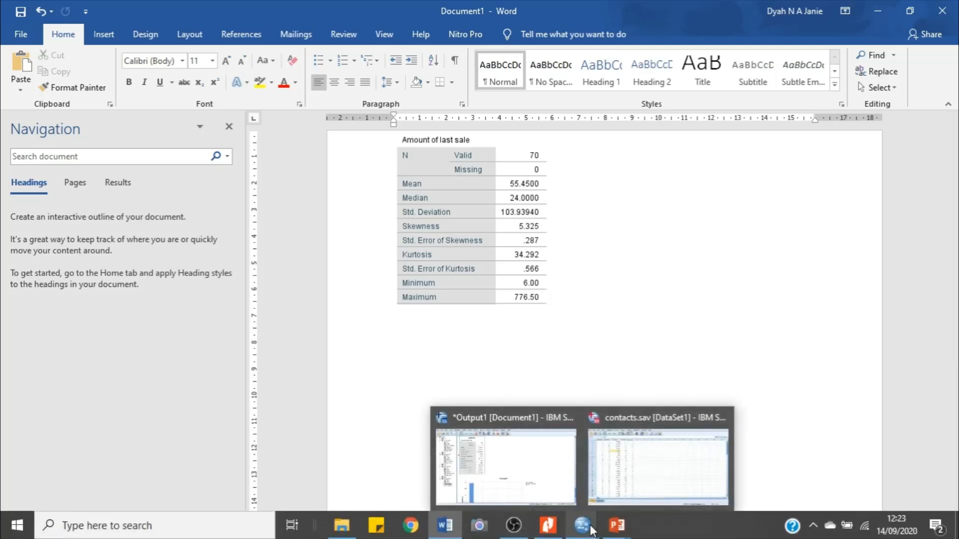
left_click(548, 525)
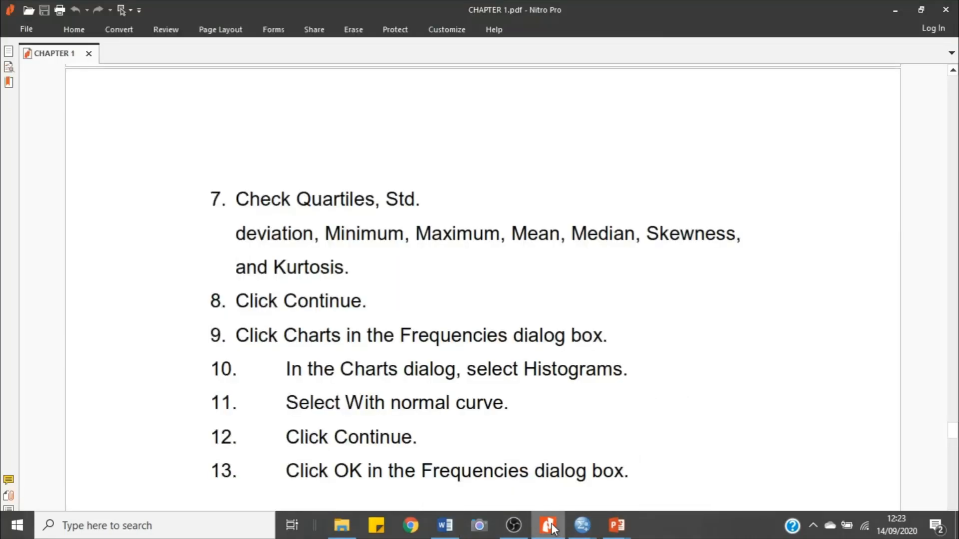
scroll(553, 401, "down", 5)
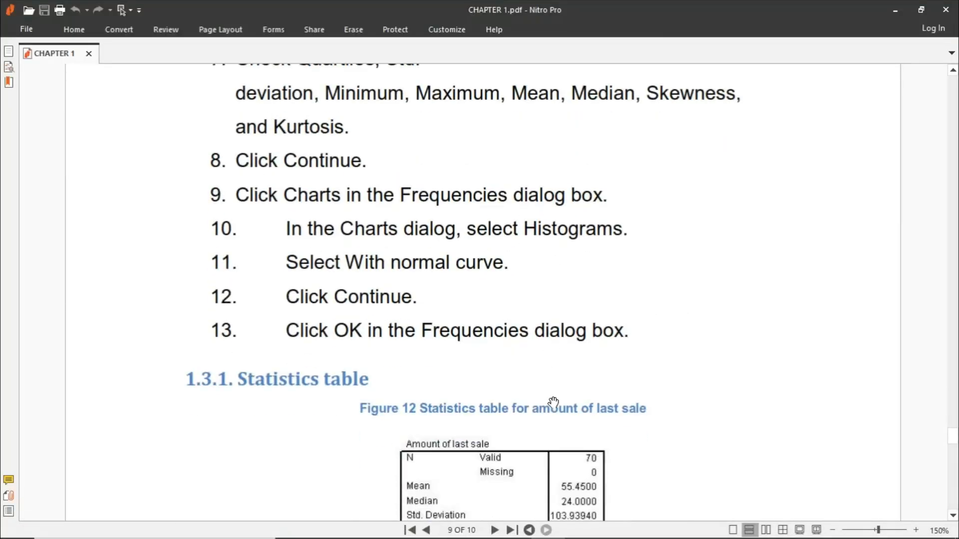
scroll(553, 401, "down", 5)
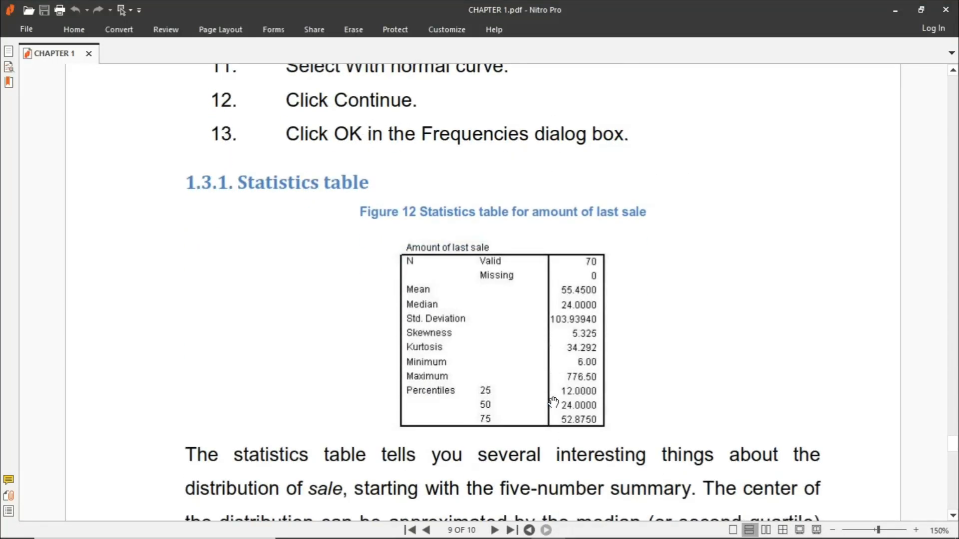
scroll(552, 401, "down", 2)
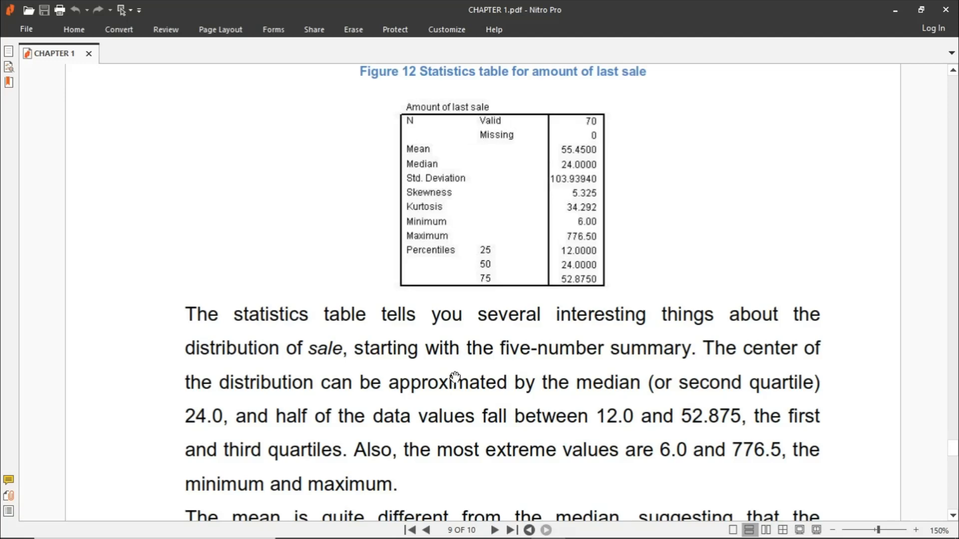
scroll(454, 376, "down", 1)
scroll(455, 376, "down", 2)
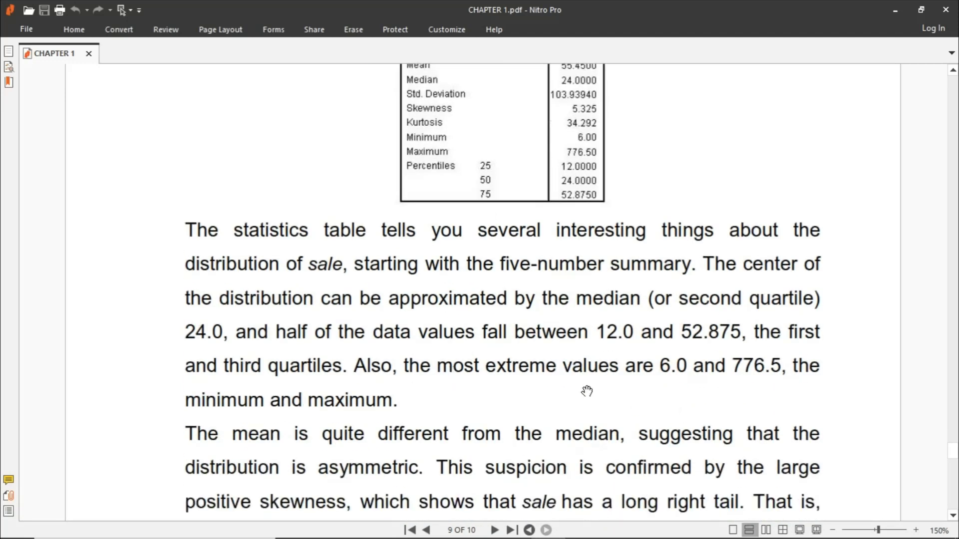
scroll(585, 390, "down", 1)
scroll(586, 390, "down", 1)
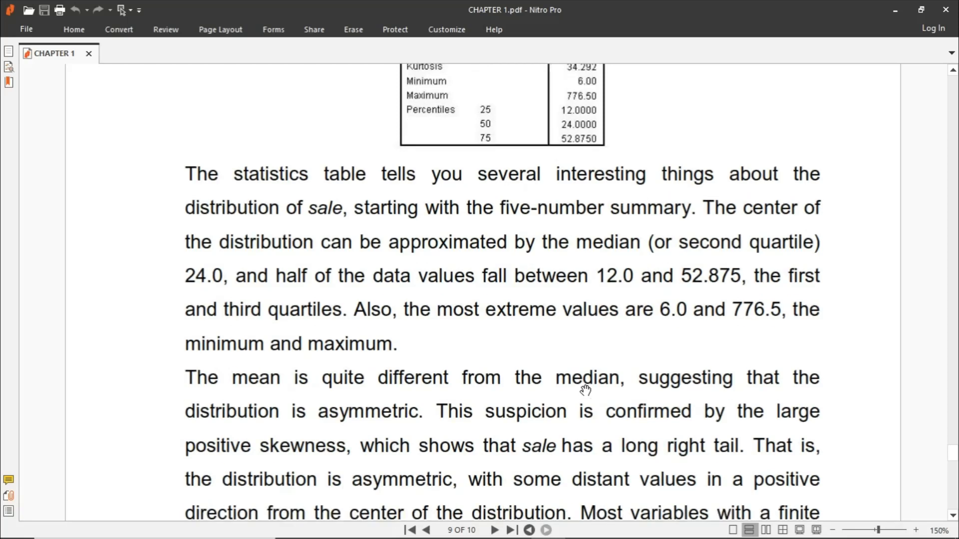
scroll(582, 385, "down", 2)
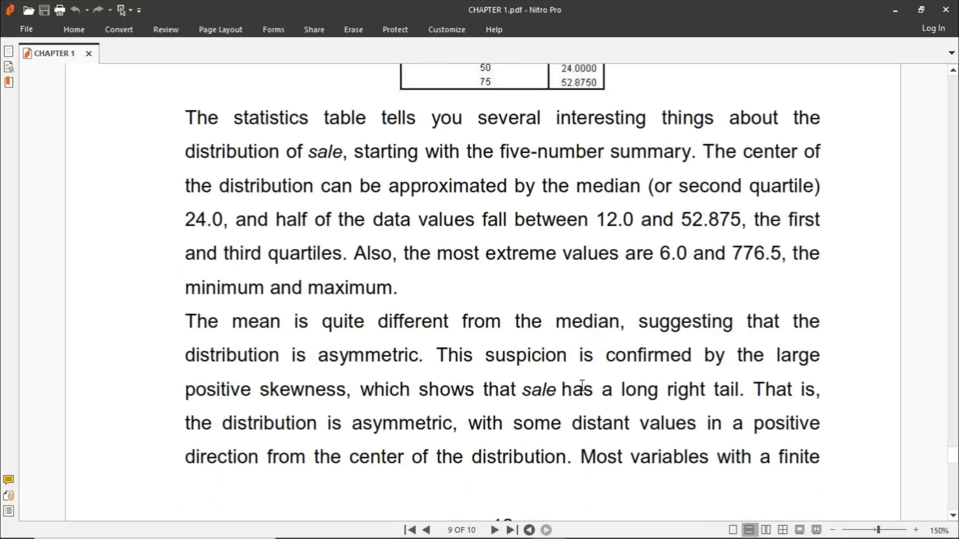
scroll(583, 386, "up", 1)
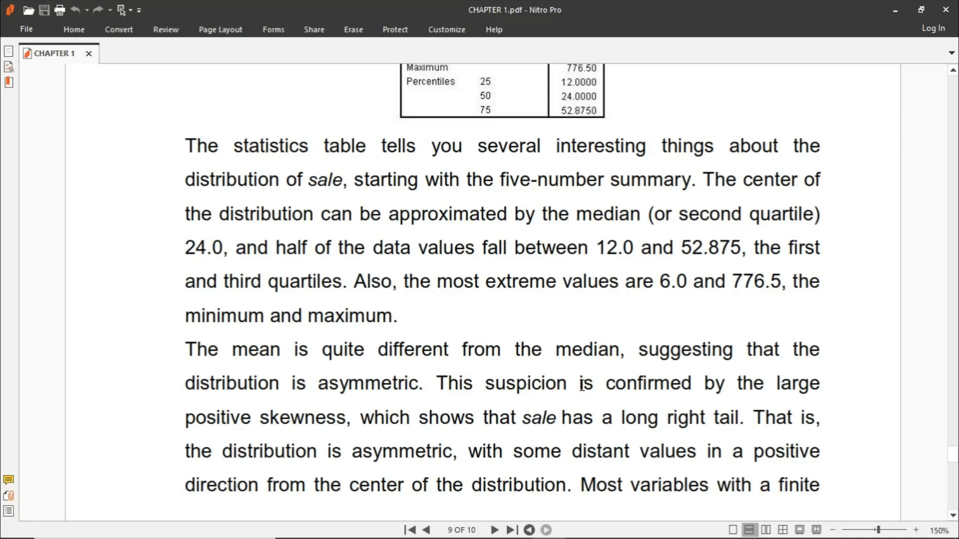
scroll(583, 386, "down", 1)
scroll(583, 386, "down", 1)
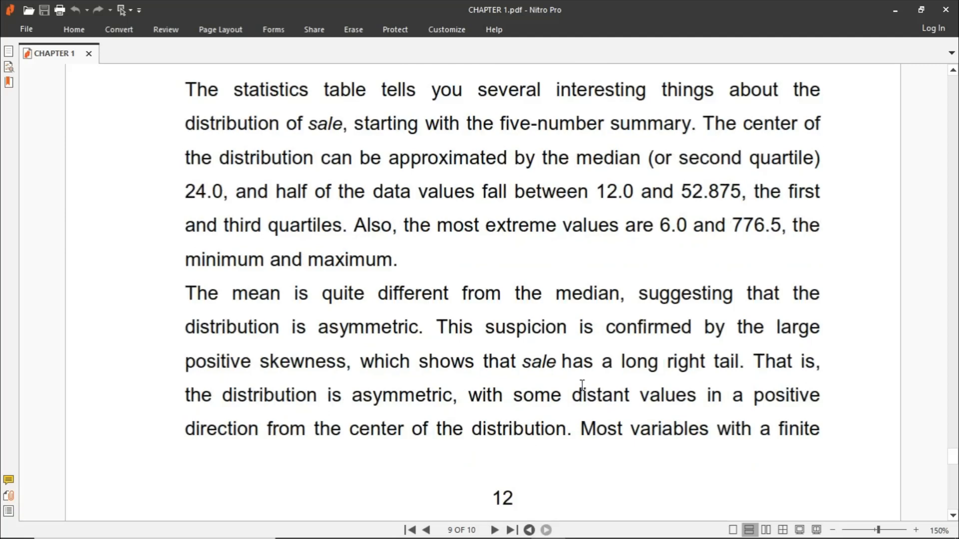
scroll(583, 386, "down", 1)
scroll(586, 390, "down", 1)
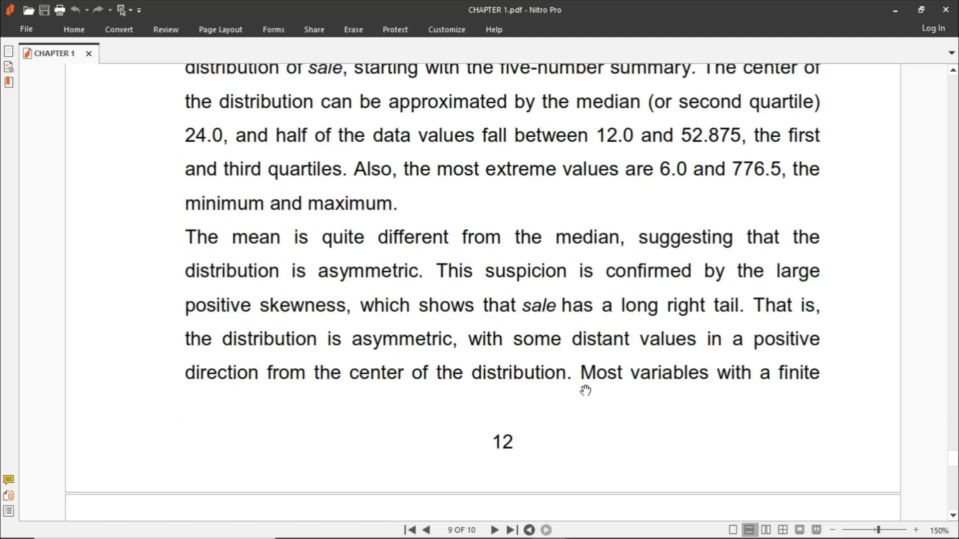
scroll(586, 390, "down", 5)
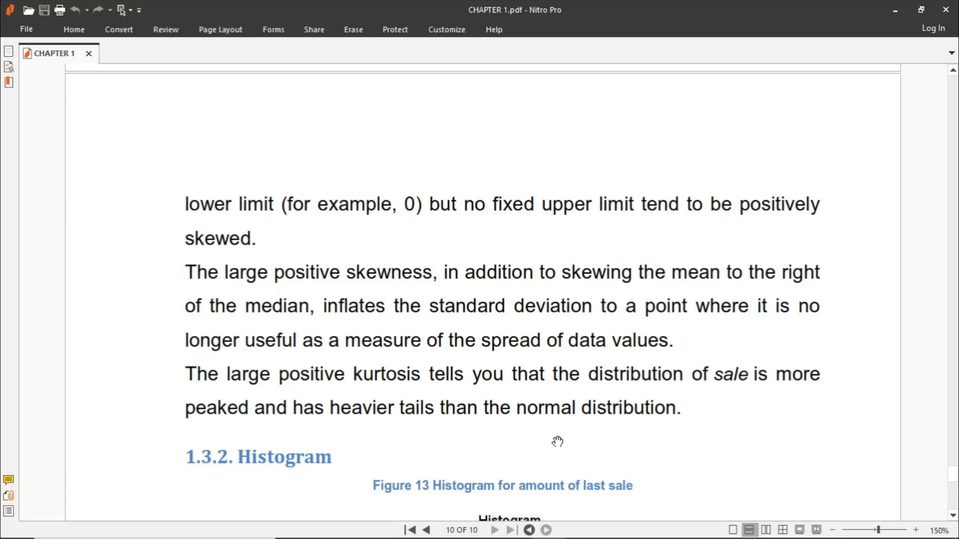
Review the skewness and kurtosis notes and section 1.3.2 with the histogram for amount of last sale.
scroll(661, 424, "down", 3)
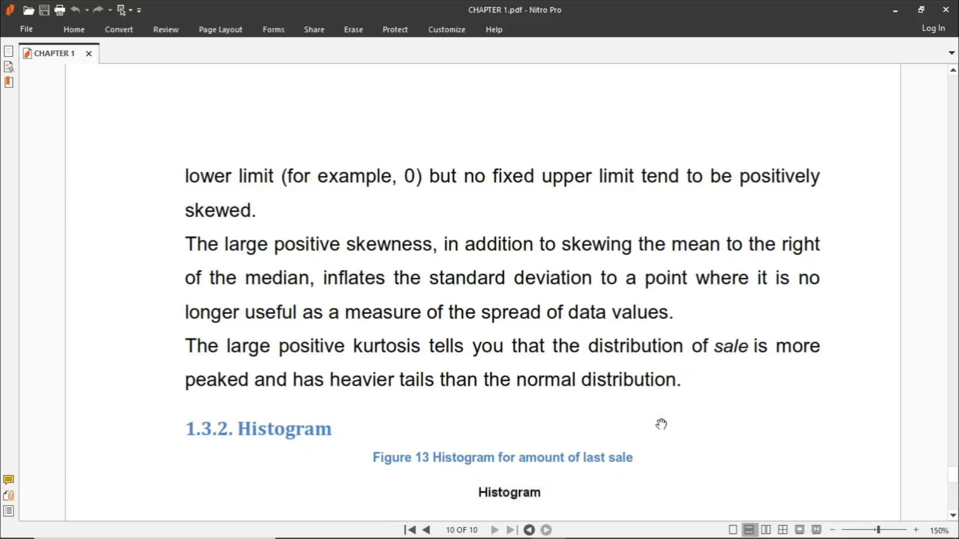
scroll(661, 424, "down", 3)
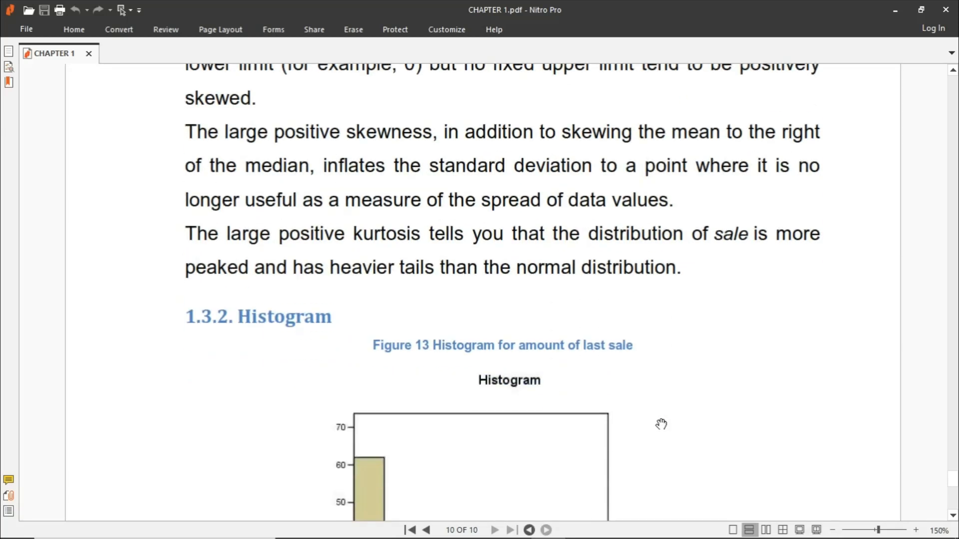
scroll(659, 425, "down", 1)
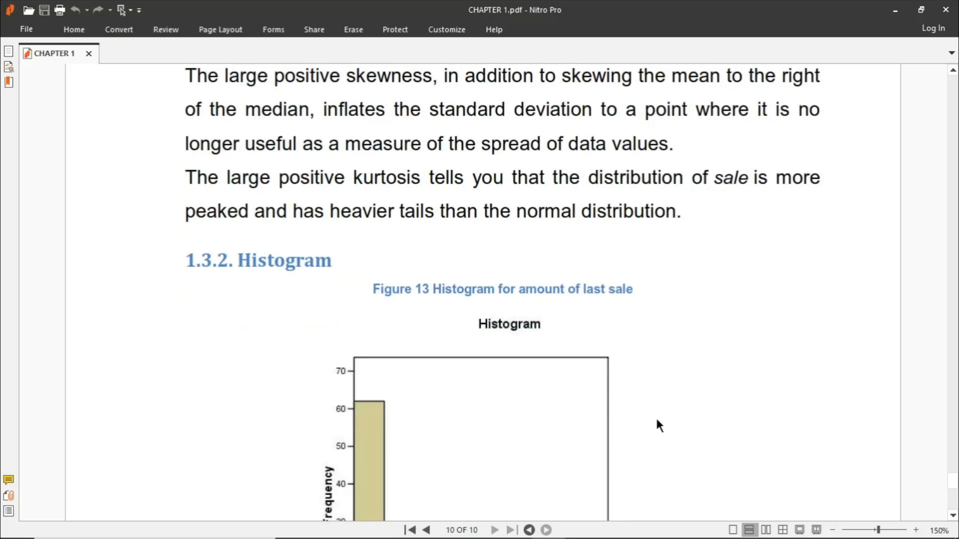
scroll(659, 424, "down", 1)
scroll(660, 424, "down", 5)
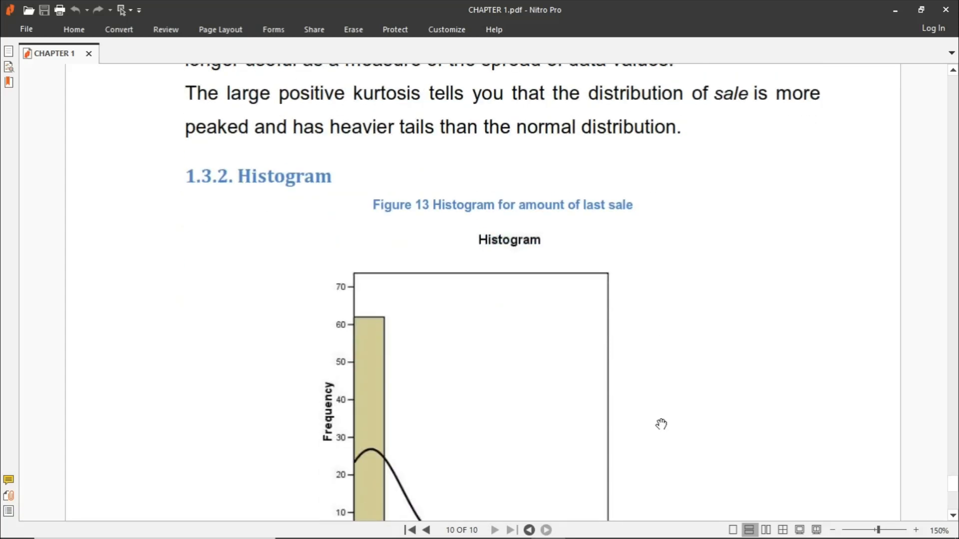
scroll(661, 424, "down", 4)
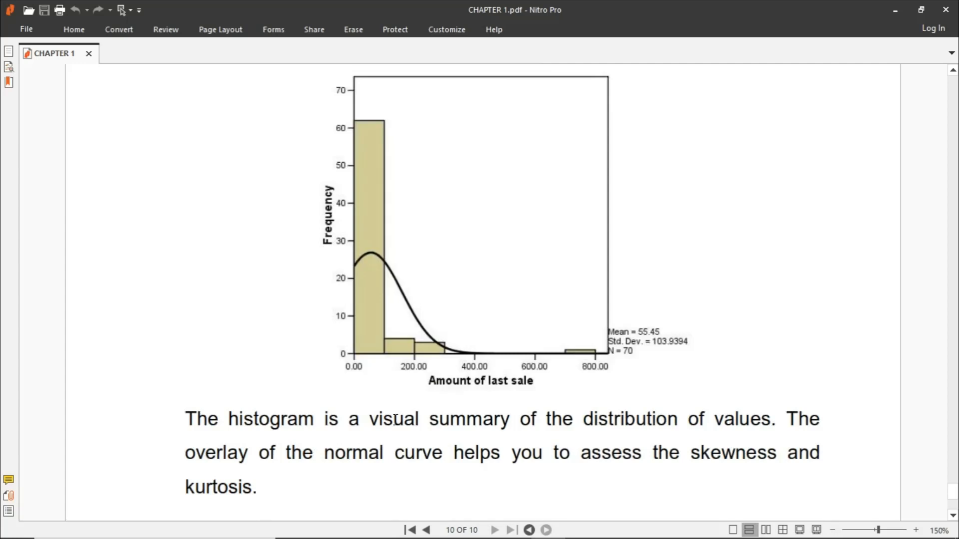
scroll(398, 424, "down", 3)
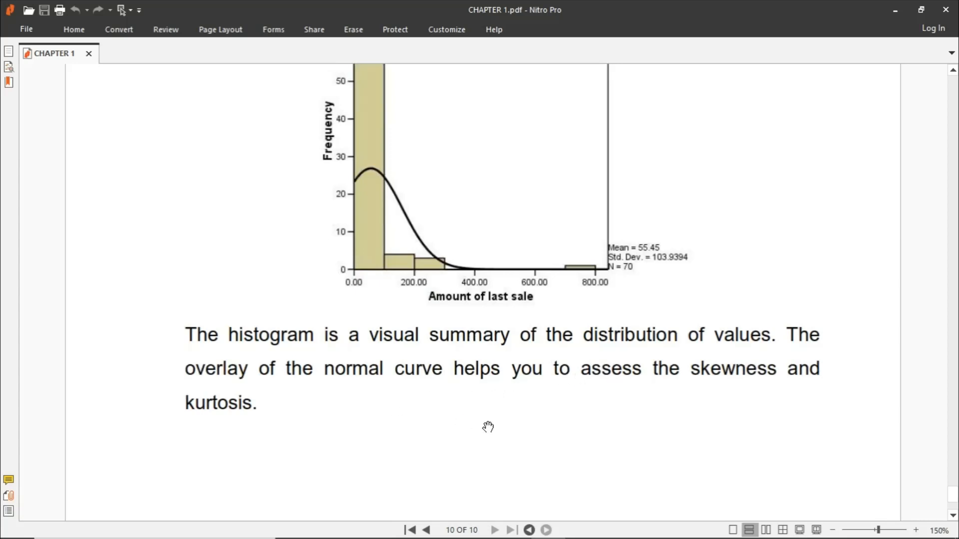
scroll(488, 426, "down", 2)
scroll(488, 427, "up", 20)
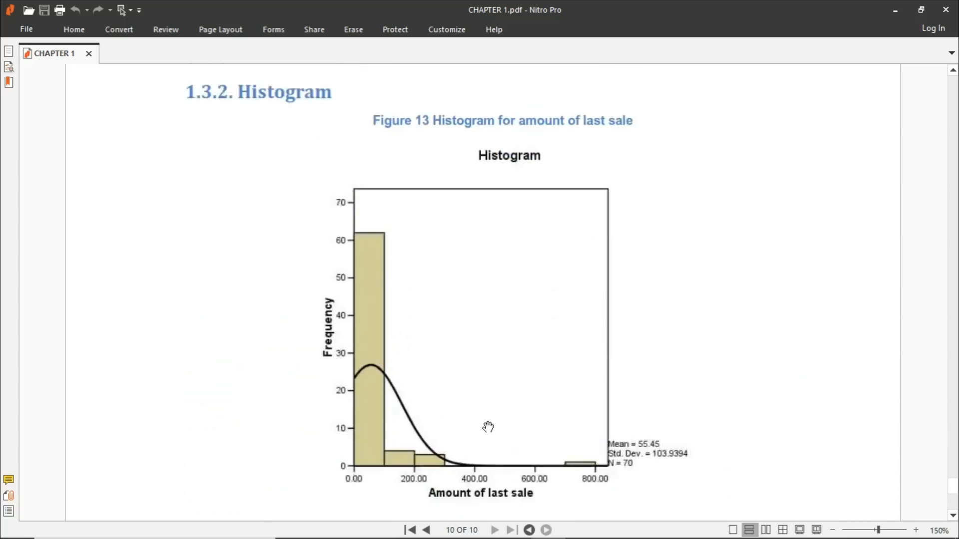
scroll(487, 427, "up", 2)
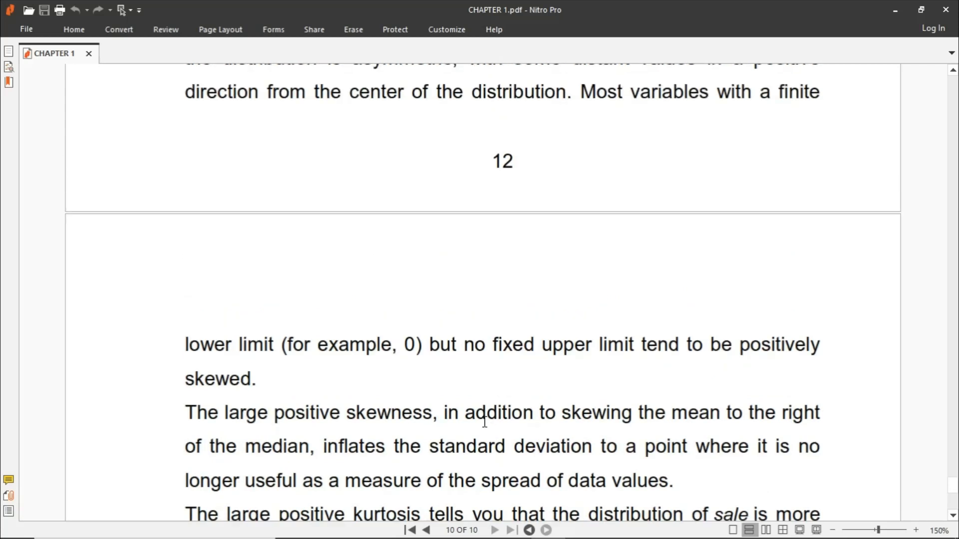
scroll(485, 422, "down", 16)
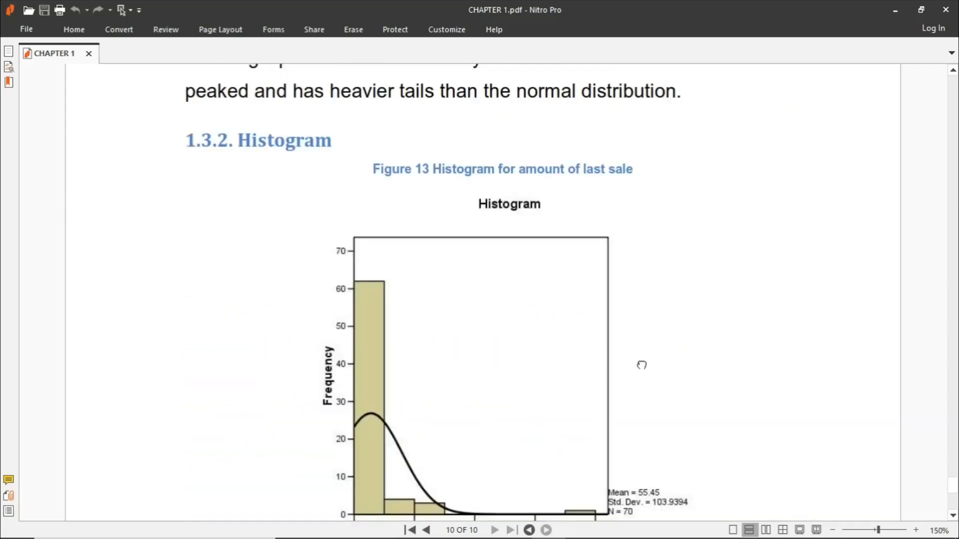